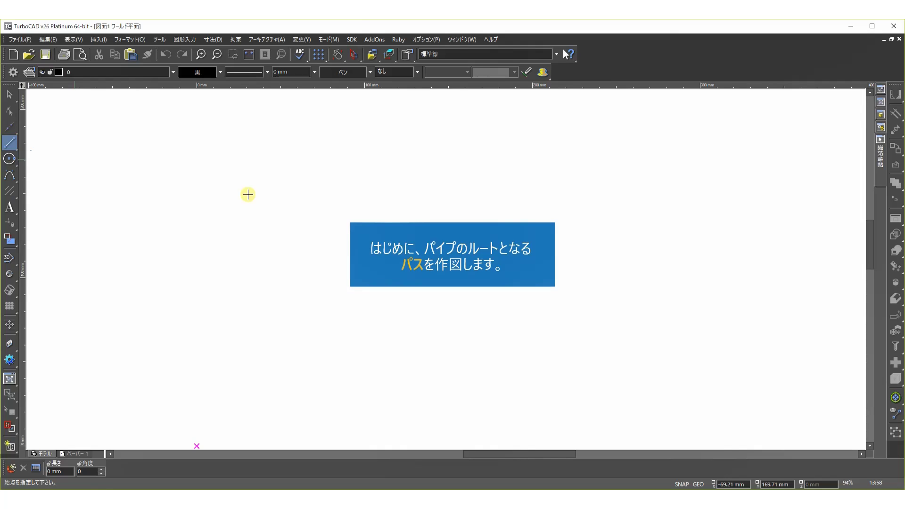
# Draw a seven-point stepped polyline of horizontal and vertical segments across the drawing.
pyautogui.click(14, 145)
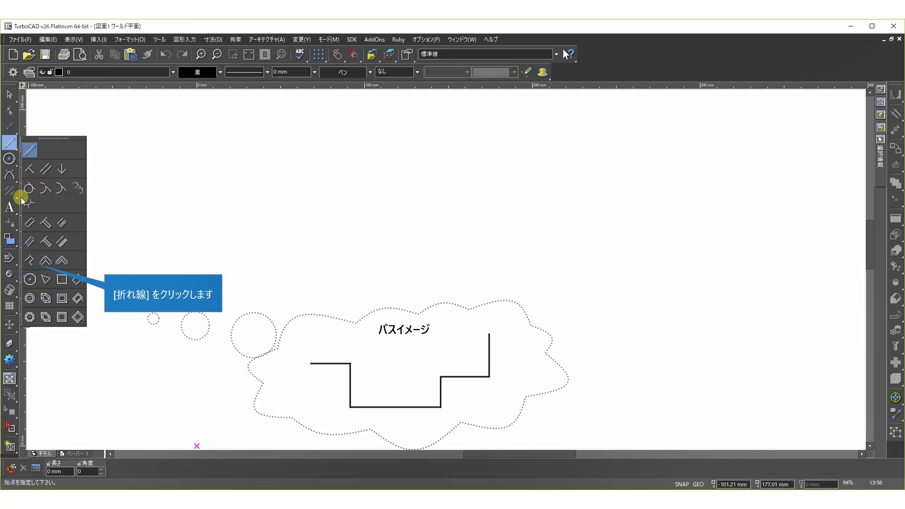
pyautogui.click(29, 258)
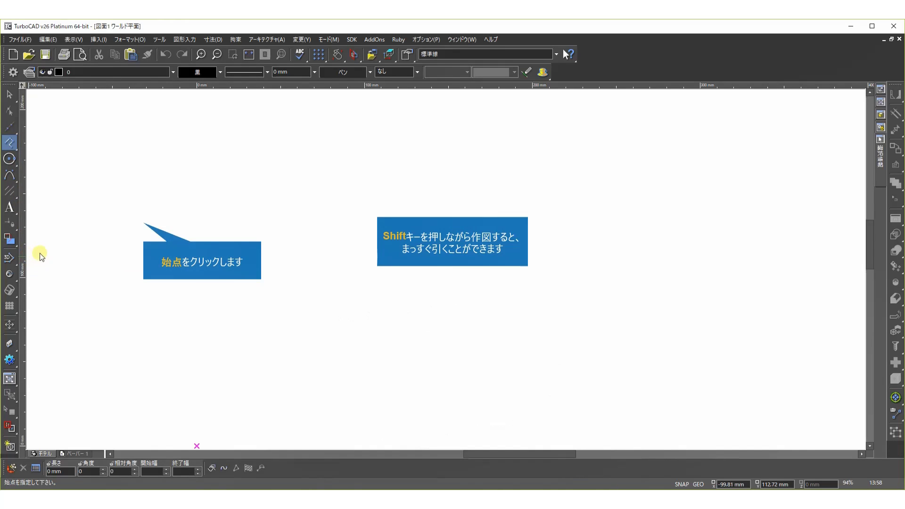
pyautogui.click(143, 222)
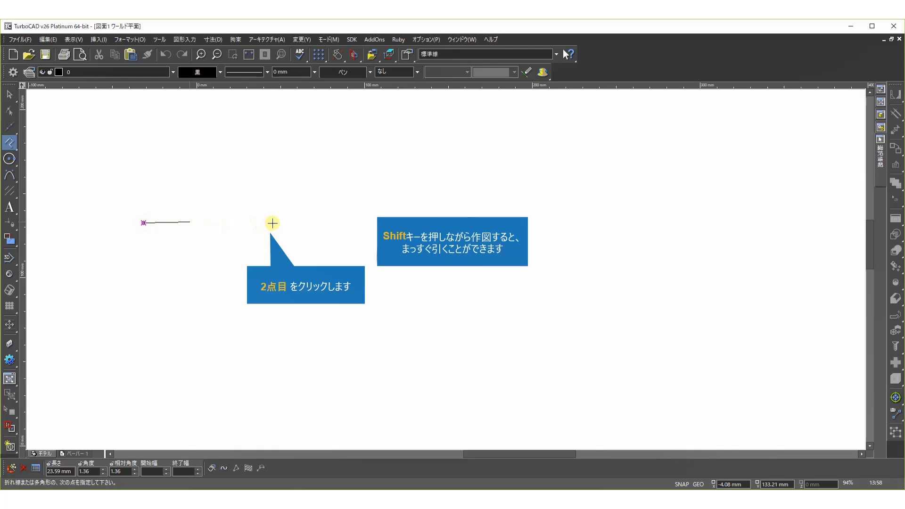
pyautogui.click(273, 223)
pyautogui.click(274, 363)
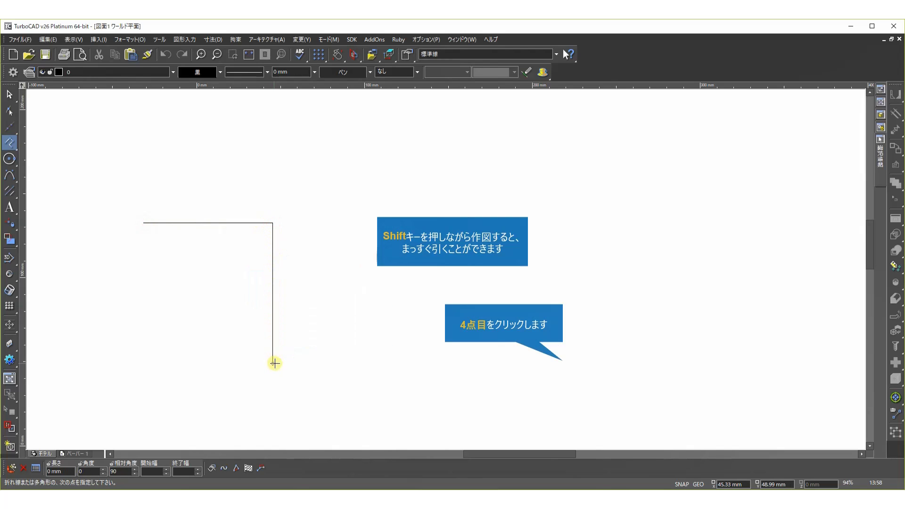
pyautogui.click(563, 363)
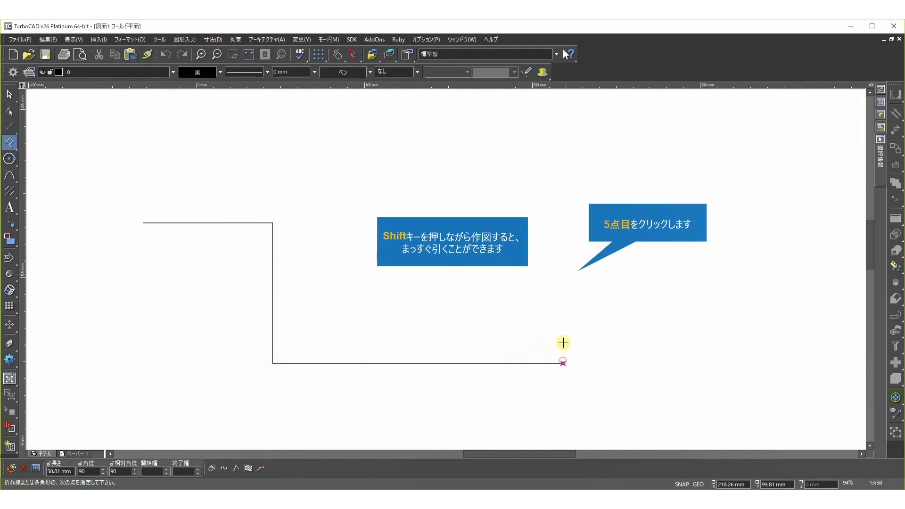
pyautogui.click(563, 266)
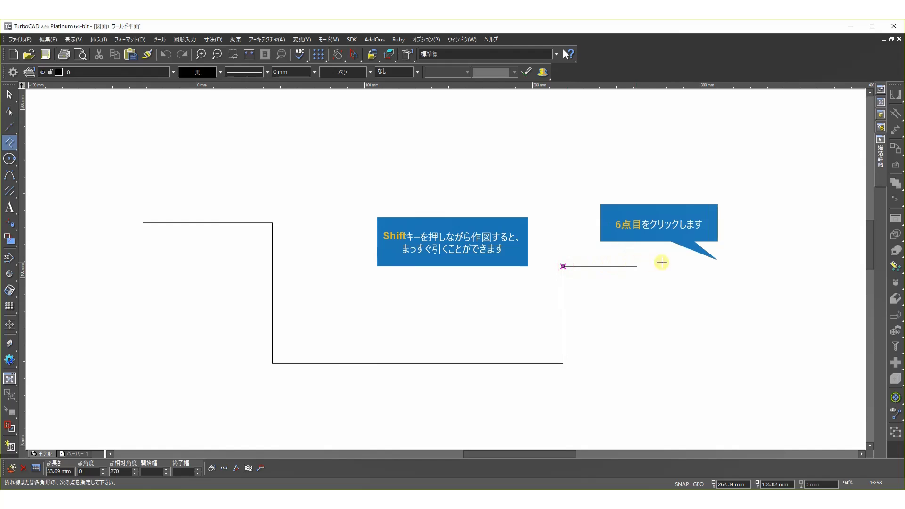
pyautogui.click(718, 266)
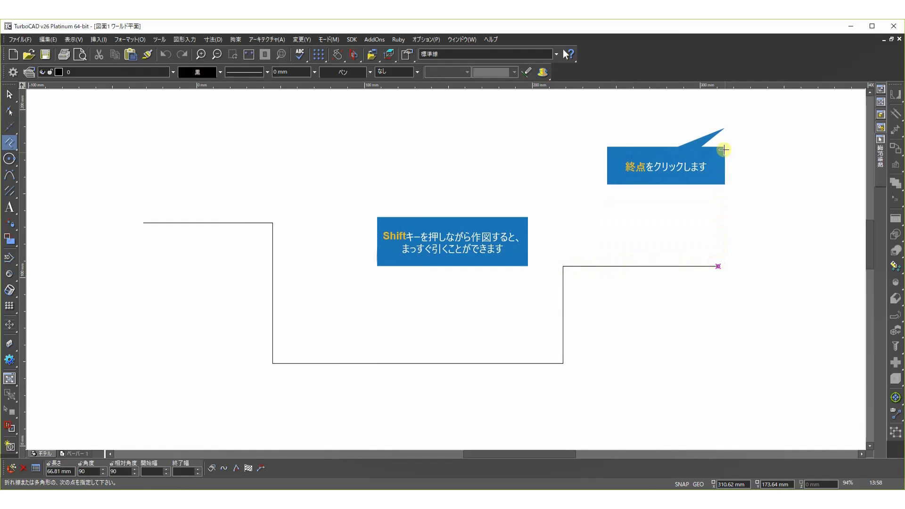
pyautogui.click(725, 128)
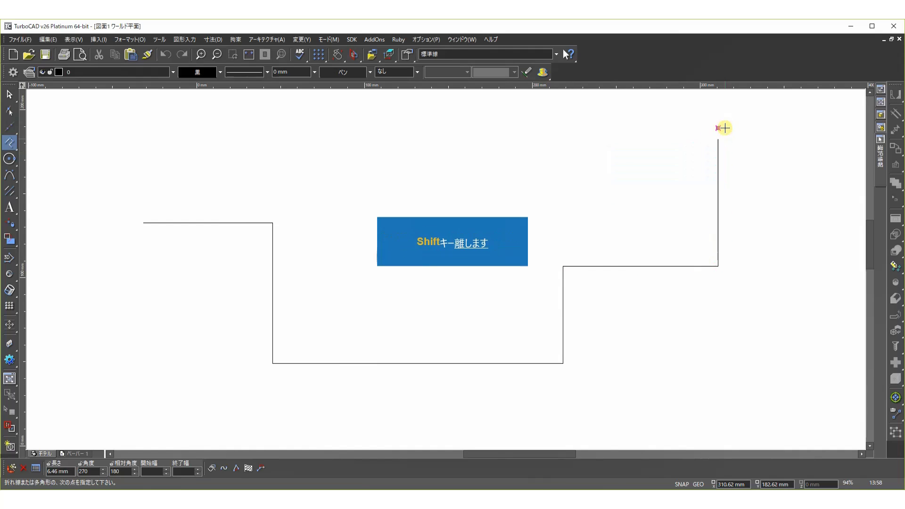
pyautogui.rightClick(774, 173)
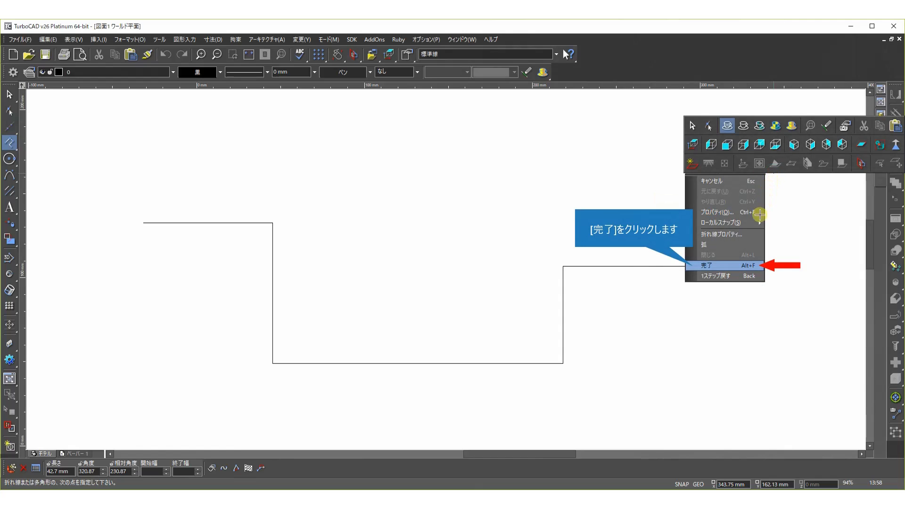
pyautogui.click(745, 265)
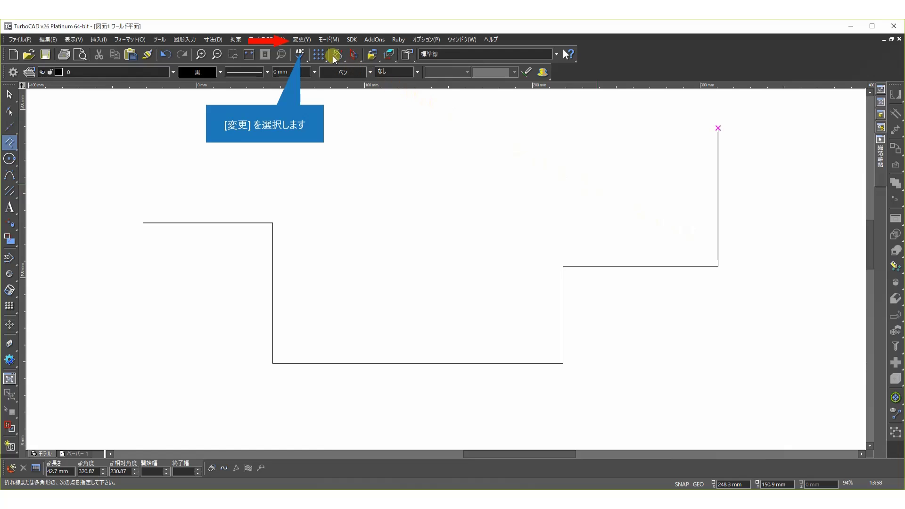
# Start a 2D fillet with the radius set to 20.
pyautogui.click(302, 41)
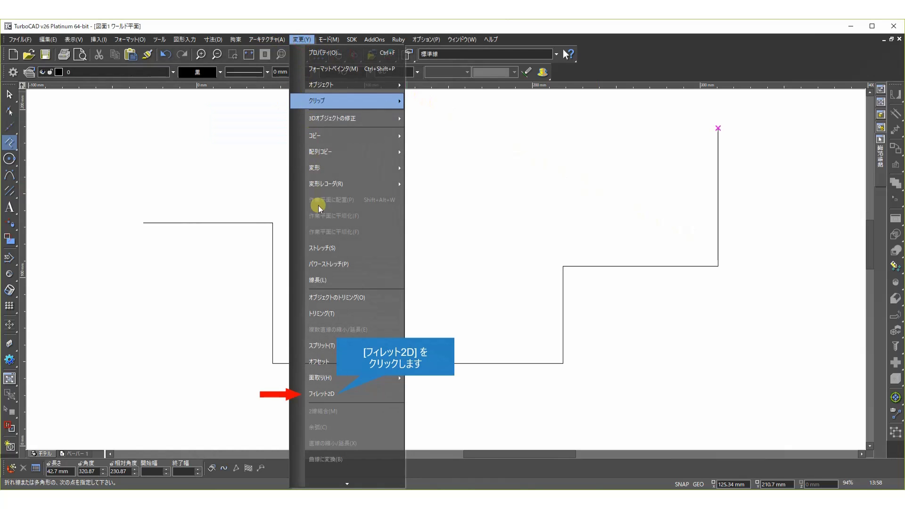
pyautogui.click(337, 395)
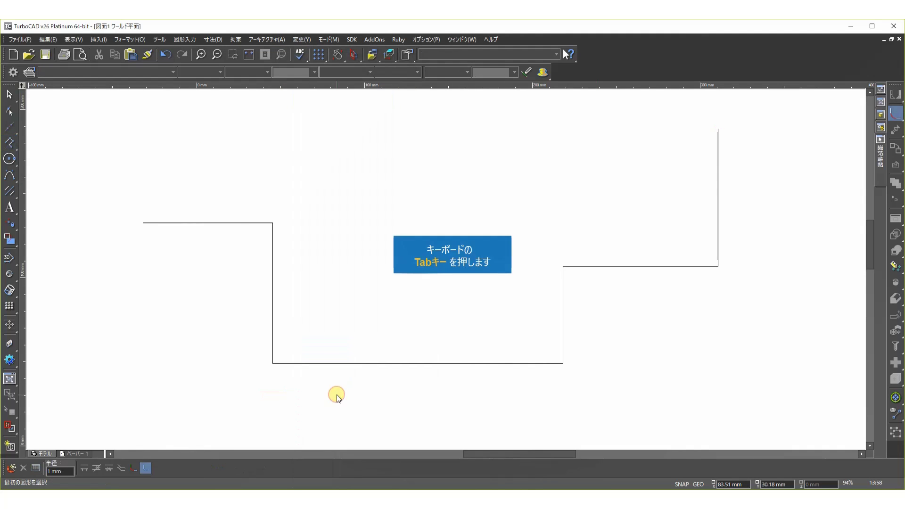
pyautogui.press('Tab')
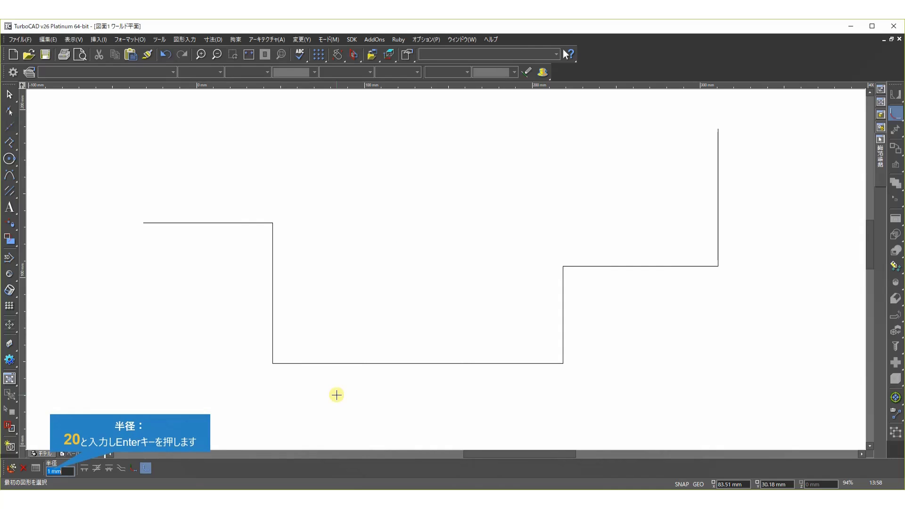
pyautogui.write('20')
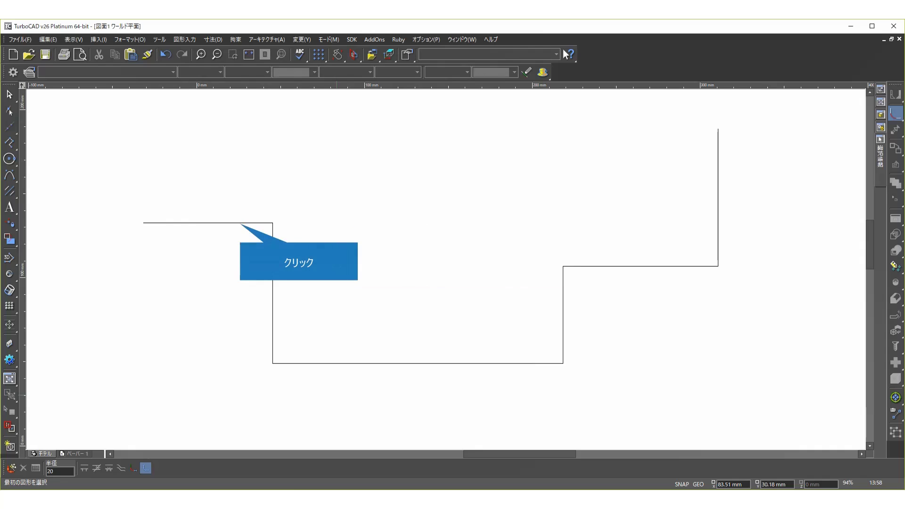
# Round all five corners of the stepped path by picking each pair of adjoining lines.
pyautogui.click(238, 223)
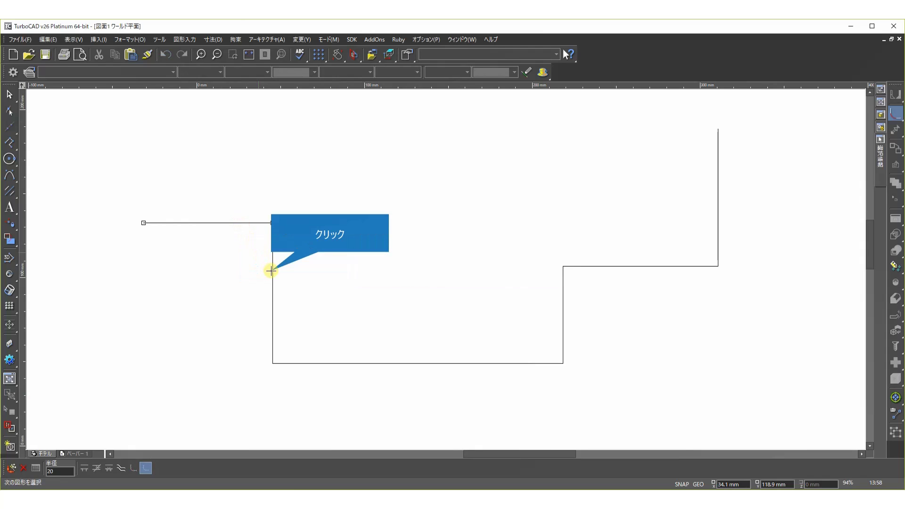
pyautogui.click(272, 271)
pyautogui.click(273, 313)
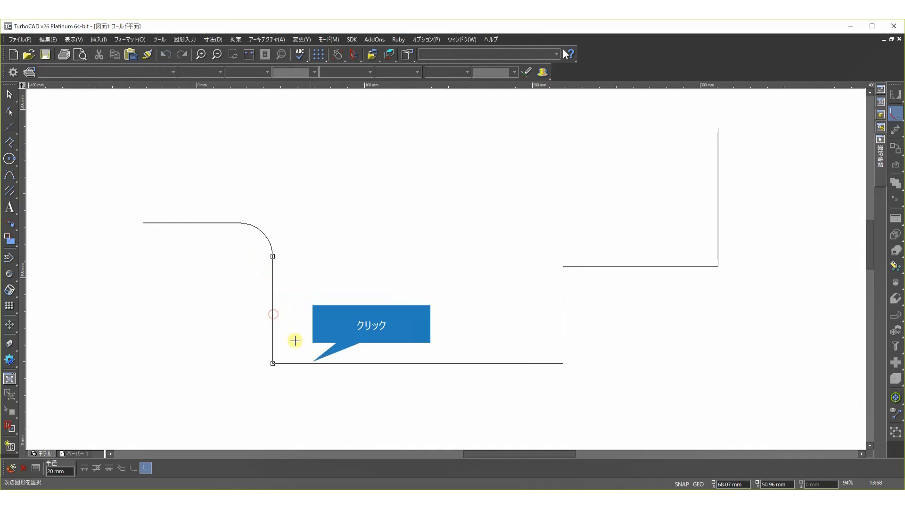
pyautogui.click(312, 362)
pyautogui.click(518, 364)
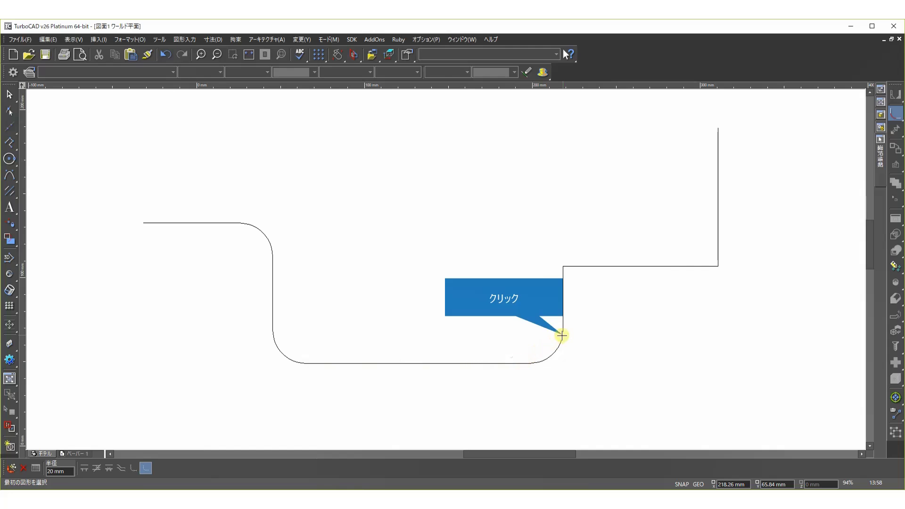
pyautogui.click(562, 288)
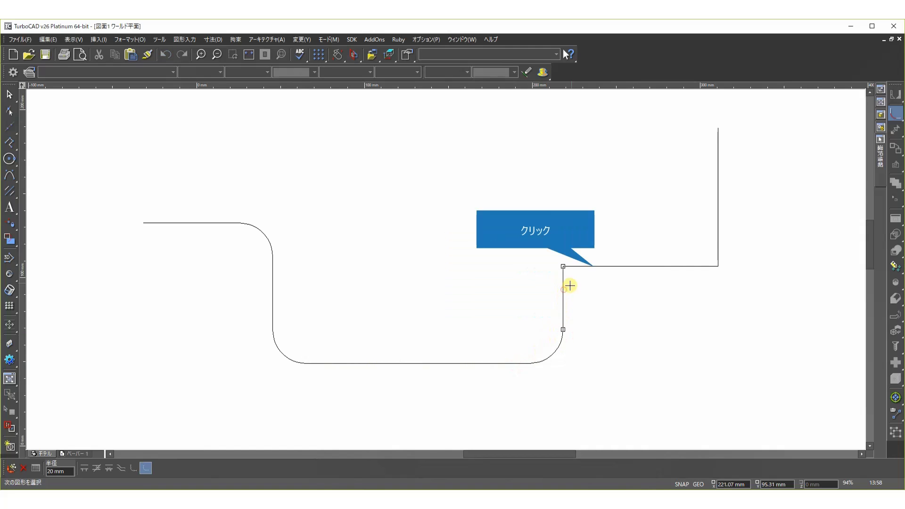
pyautogui.click(594, 267)
pyautogui.click(684, 266)
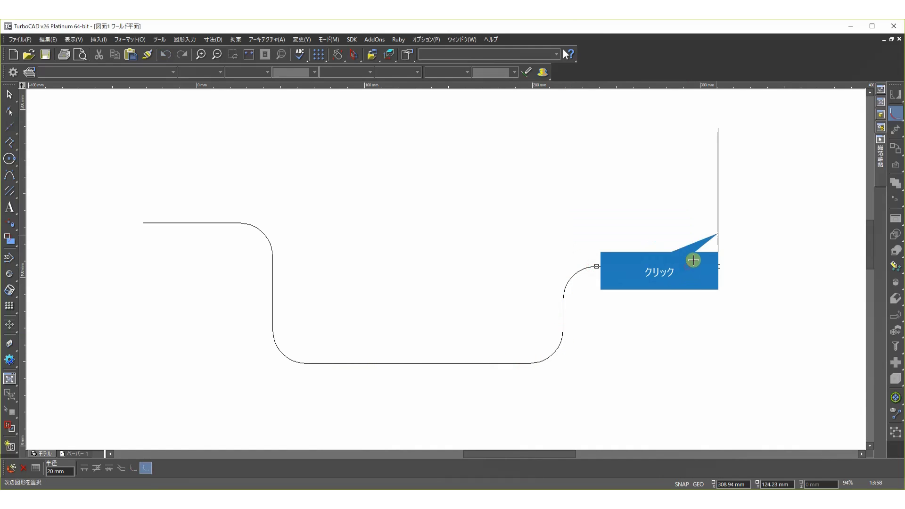
pyautogui.click(718, 234)
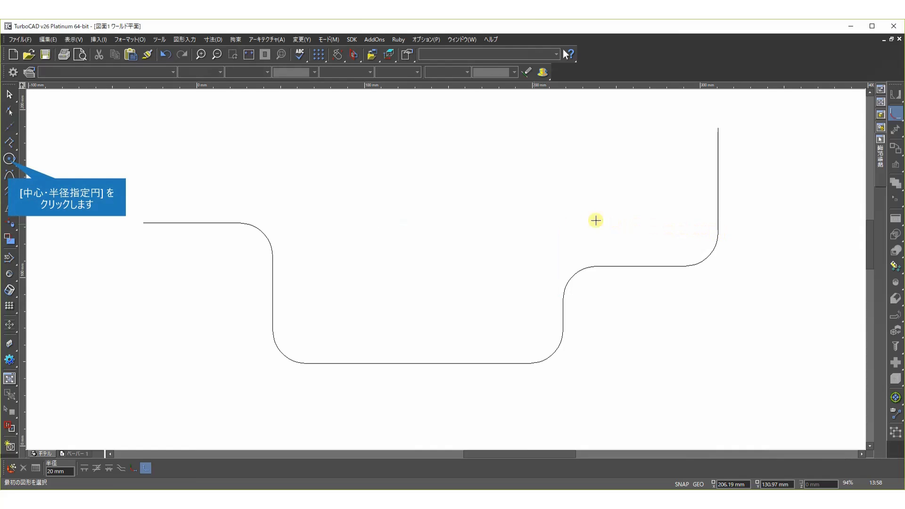
# Draw a center-radius circle of radius 10 just left of the lower path.
pyautogui.click(9, 158)
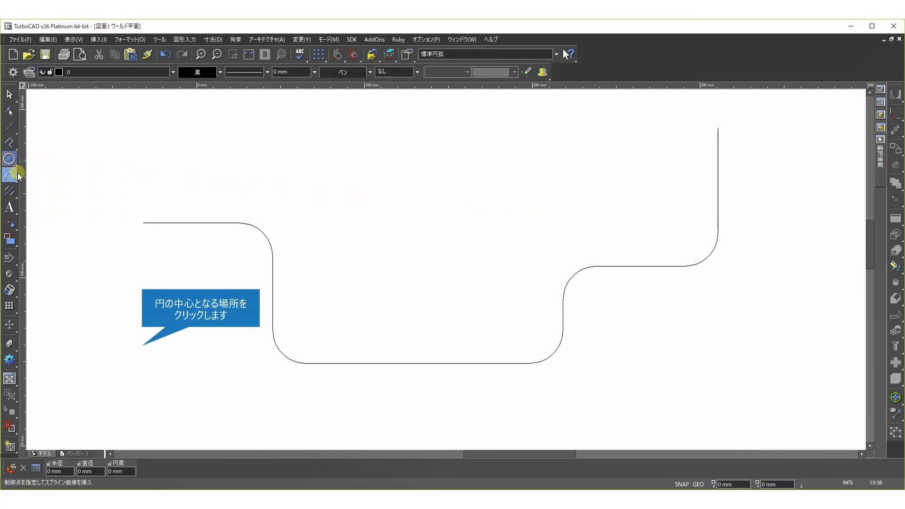
pyautogui.click(142, 346)
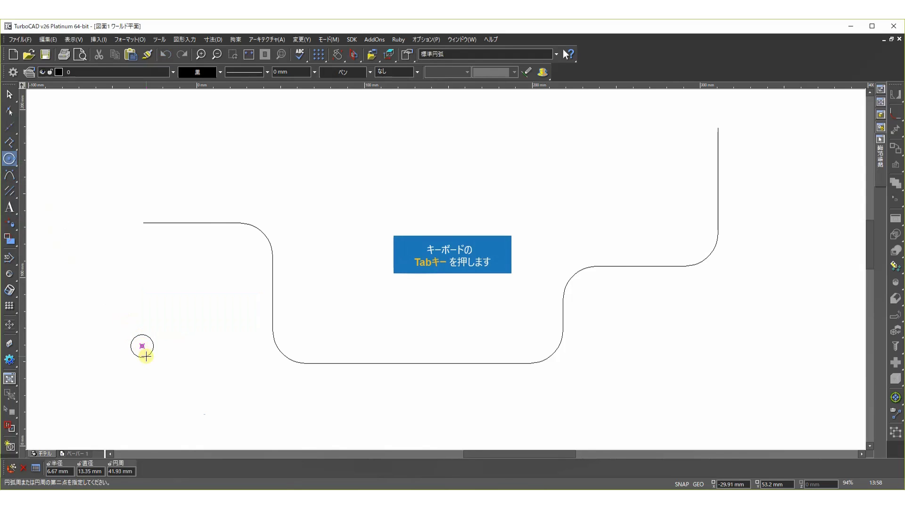
pyautogui.press('Tab')
pyautogui.write('1')
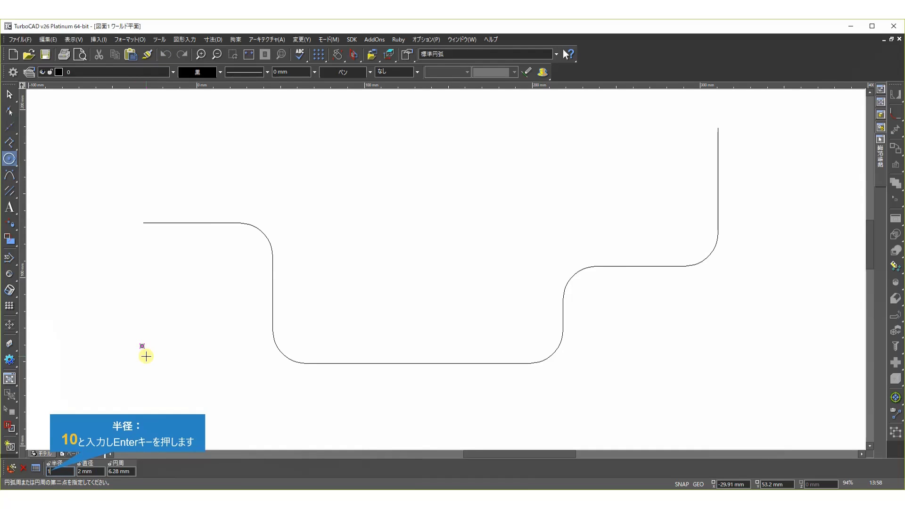
pyautogui.write('0')
pyautogui.press('Return')
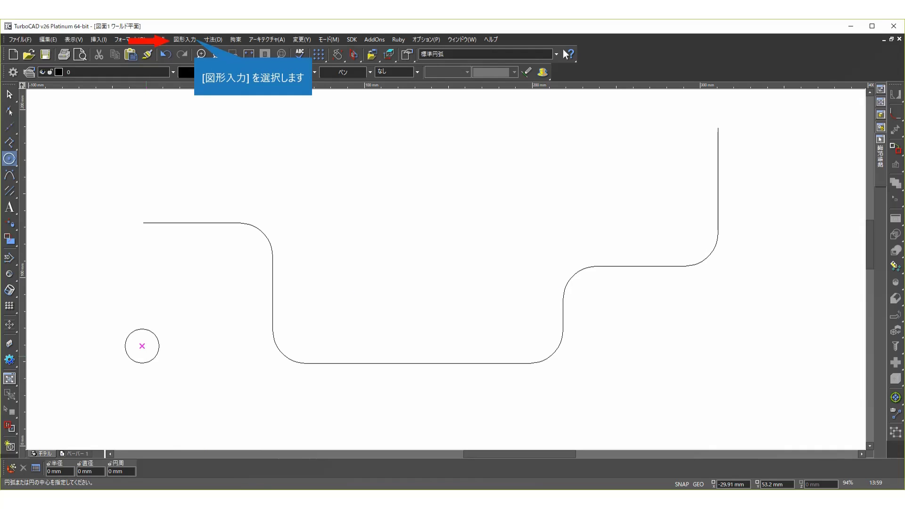
# Rail-sweep the 10 mm circle along the filleted polyline to form a round pipe.
pyautogui.click(194, 38)
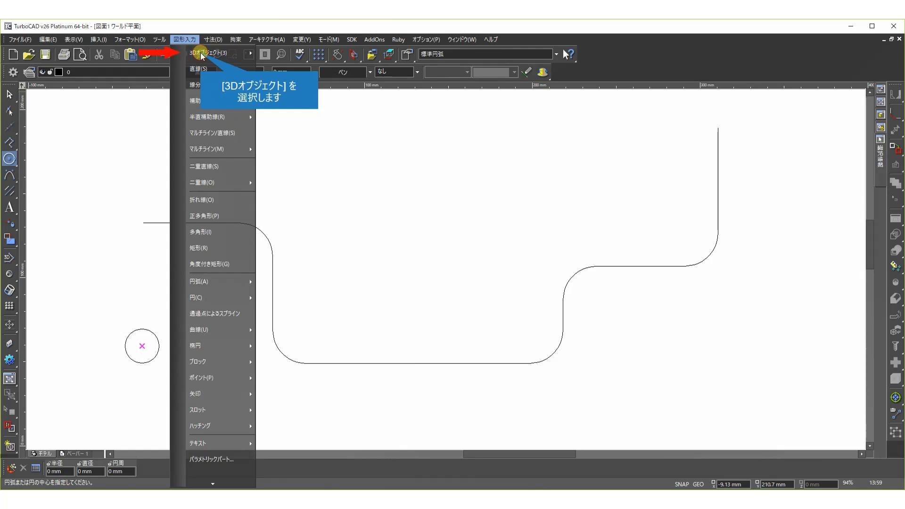
pyautogui.click(202, 56)
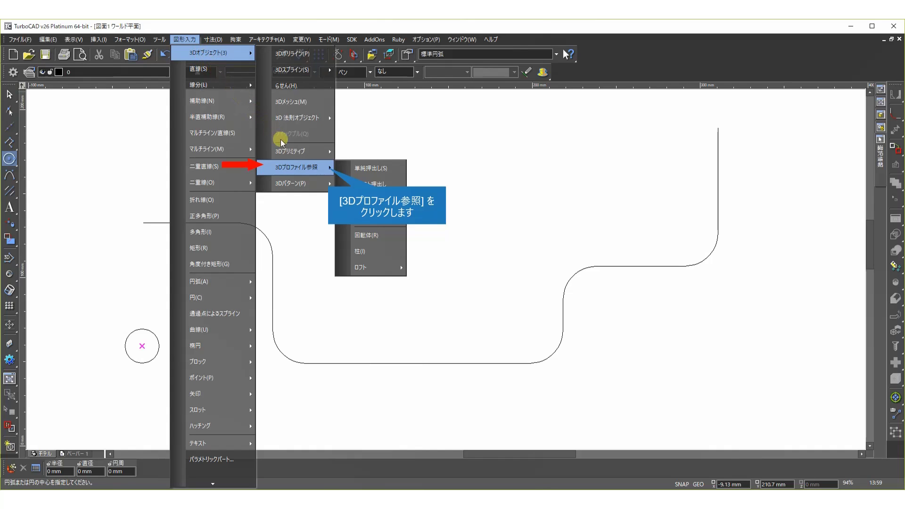
pyautogui.click(304, 167)
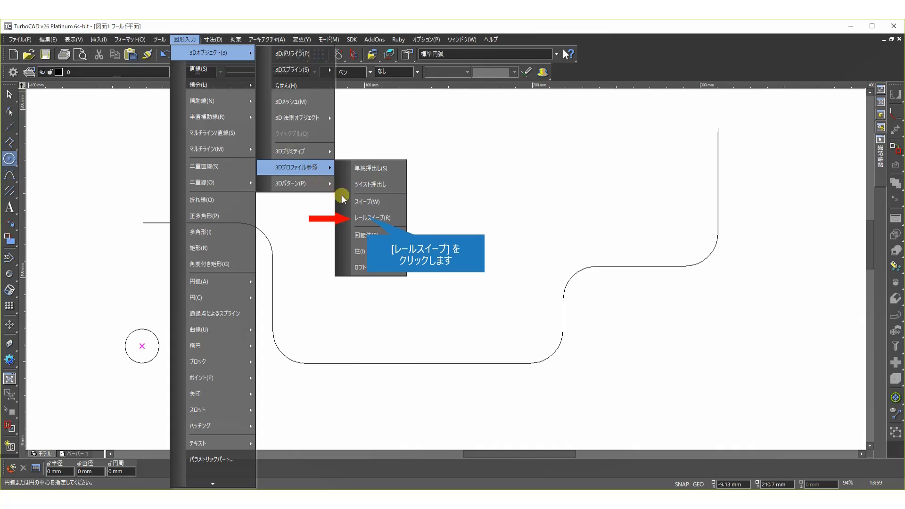
pyautogui.click(369, 218)
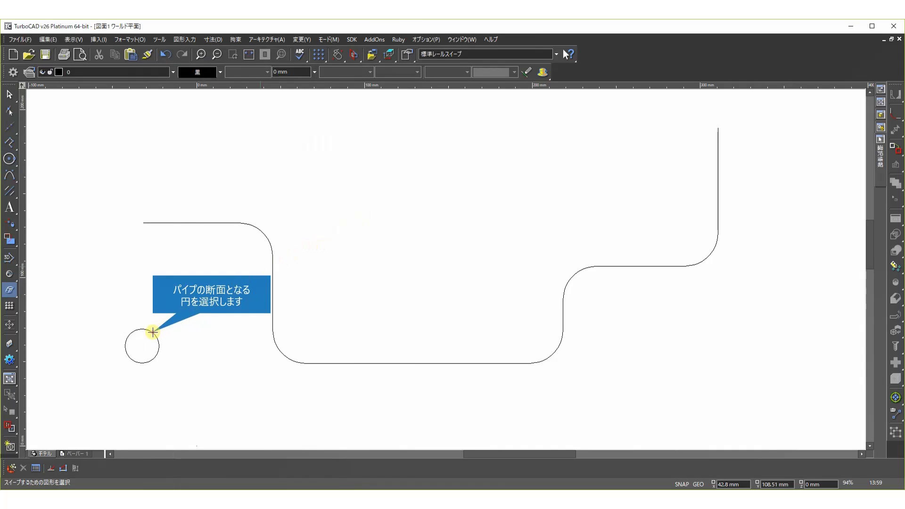
pyautogui.click(153, 333)
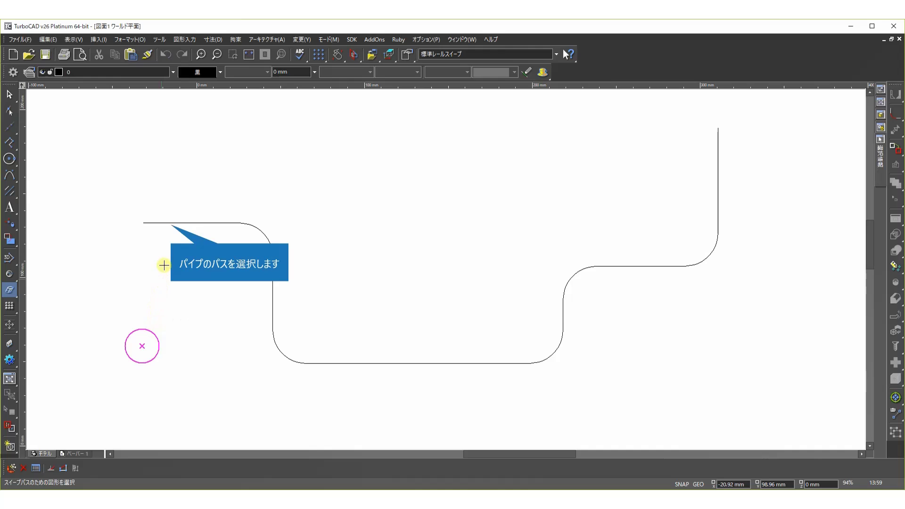
pyautogui.click(171, 225)
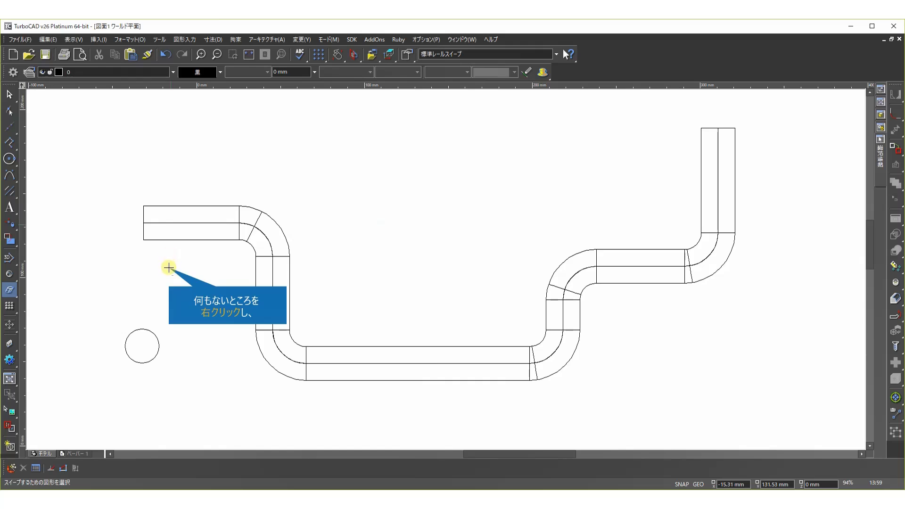
# Switch to the SW isometric view and start Shell Solid on the pipe.
pyautogui.rightClick(169, 268)
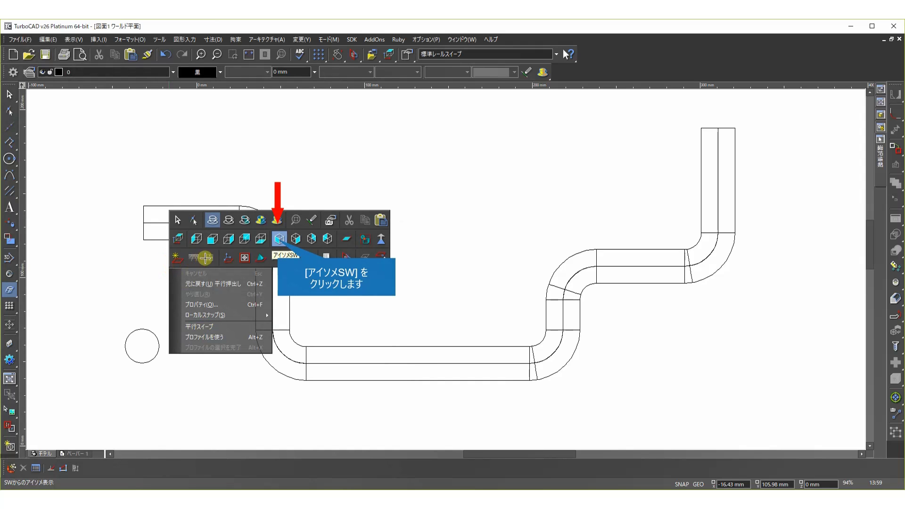
pyautogui.click(278, 239)
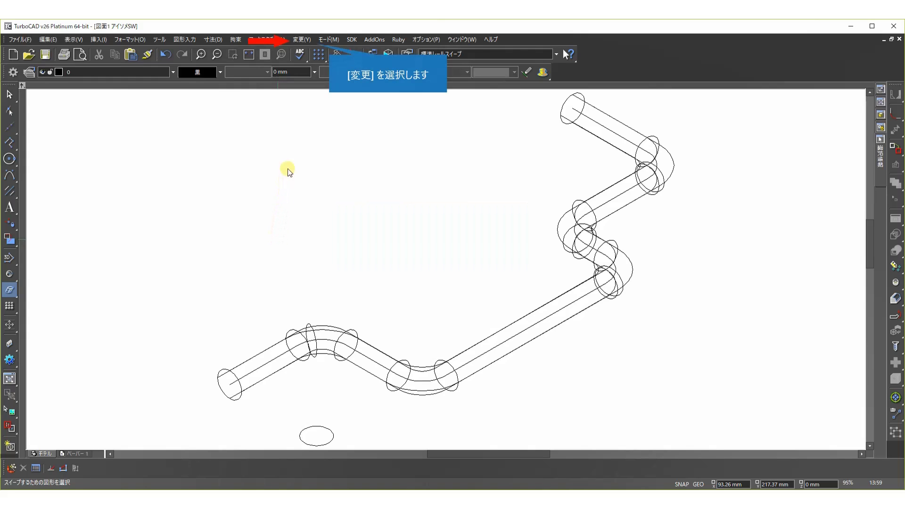
pyautogui.click(302, 40)
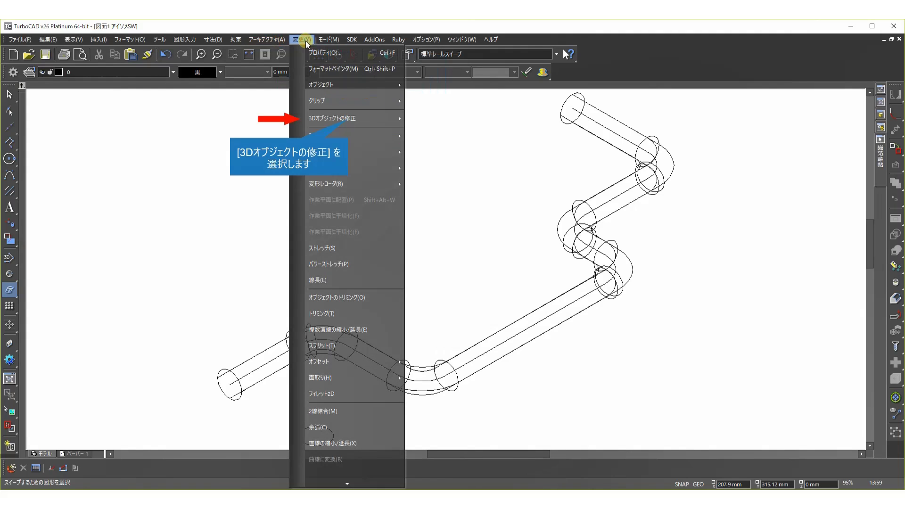
pyautogui.click(350, 120)
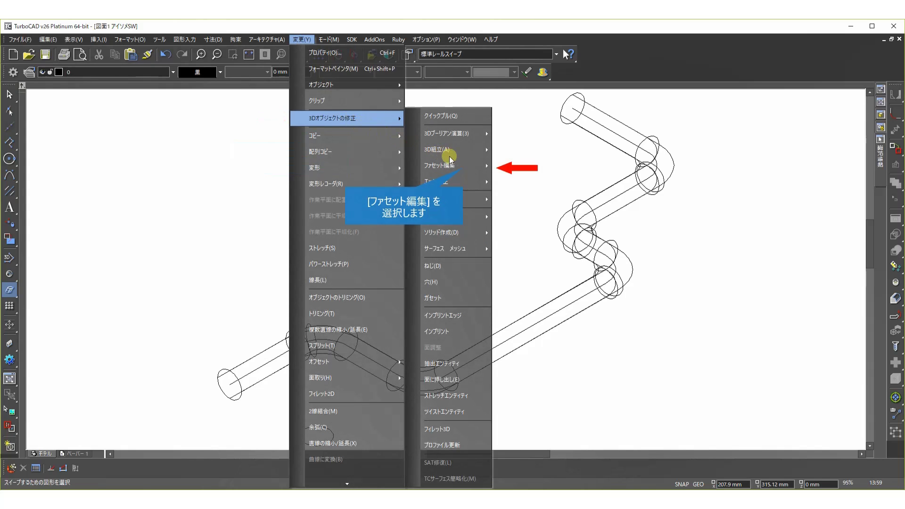
pyautogui.click(472, 167)
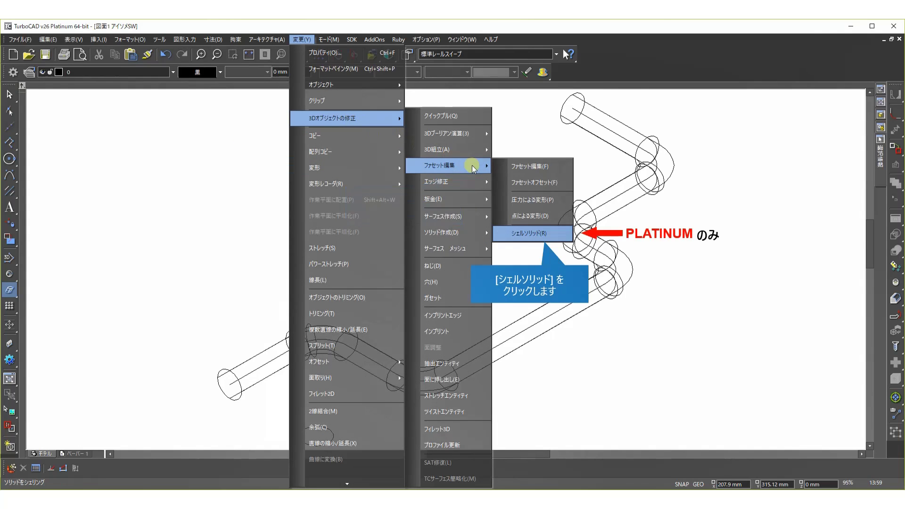
pyautogui.click(549, 235)
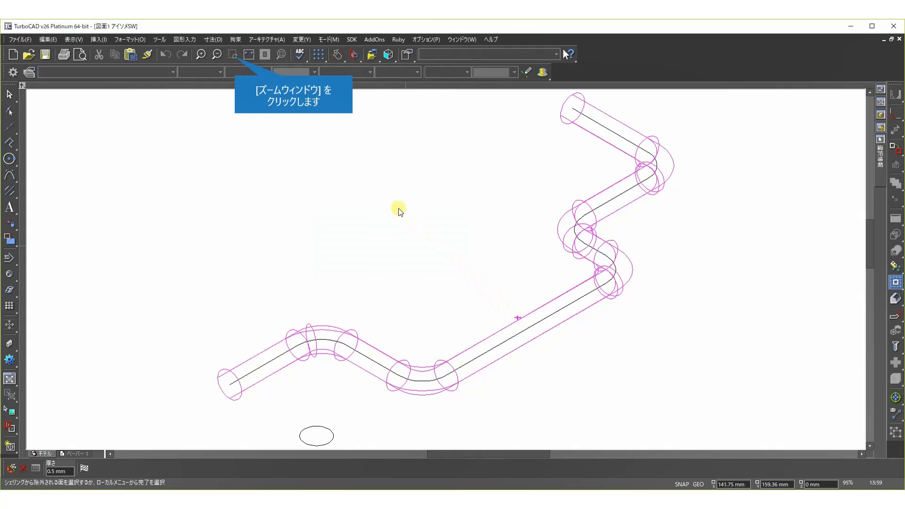
# Zoom in on each pipe end and select both end faces to remove in the shell.
pyautogui.click(234, 55)
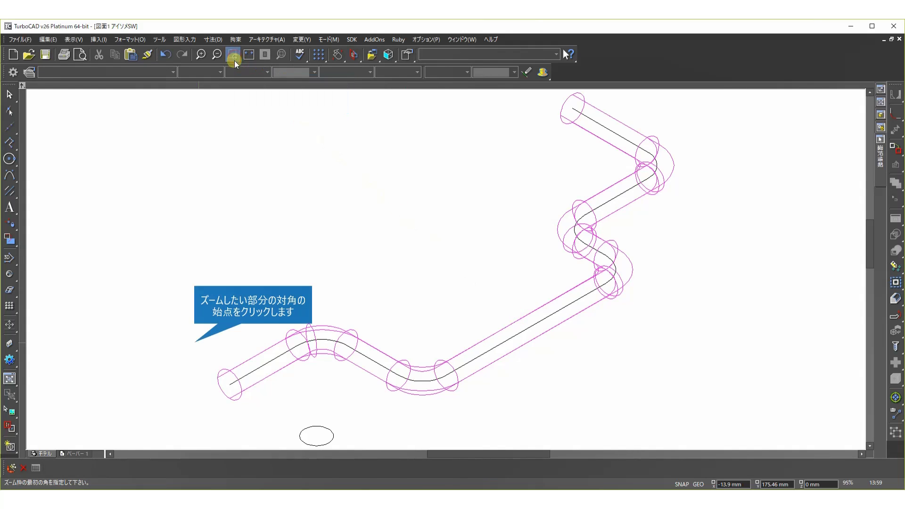
pyautogui.click(195, 344)
pyautogui.click(273, 427)
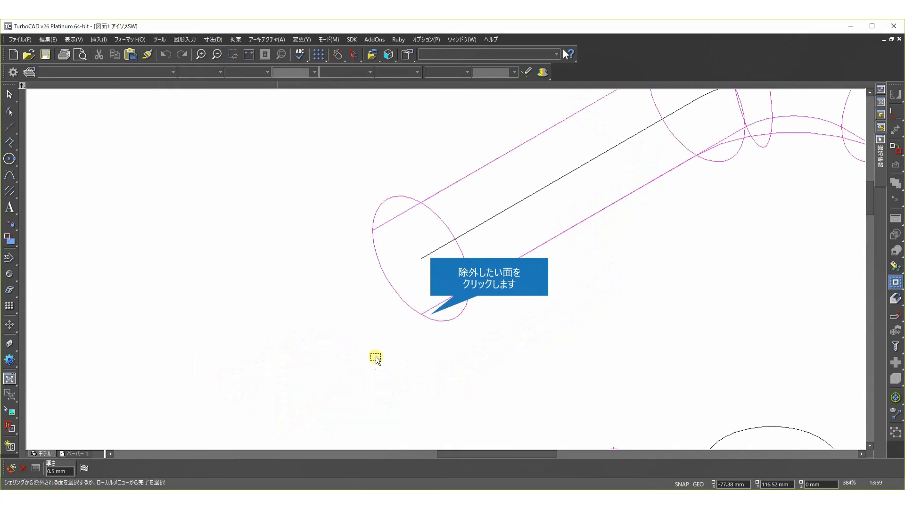
pyautogui.click(430, 317)
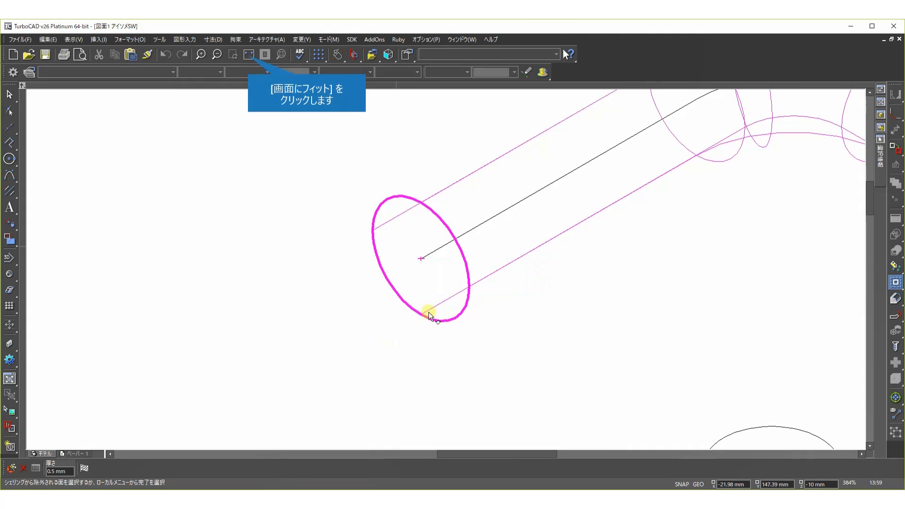
pyautogui.click(248, 55)
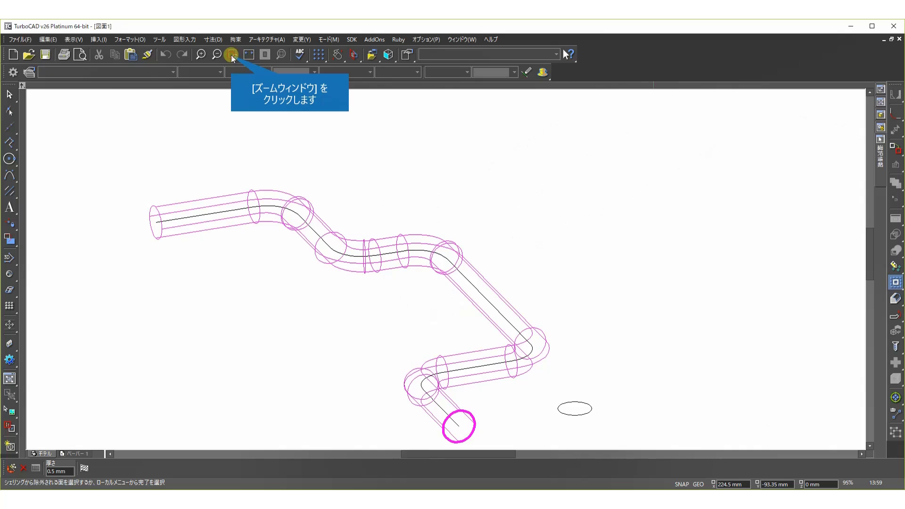
pyautogui.click(232, 55)
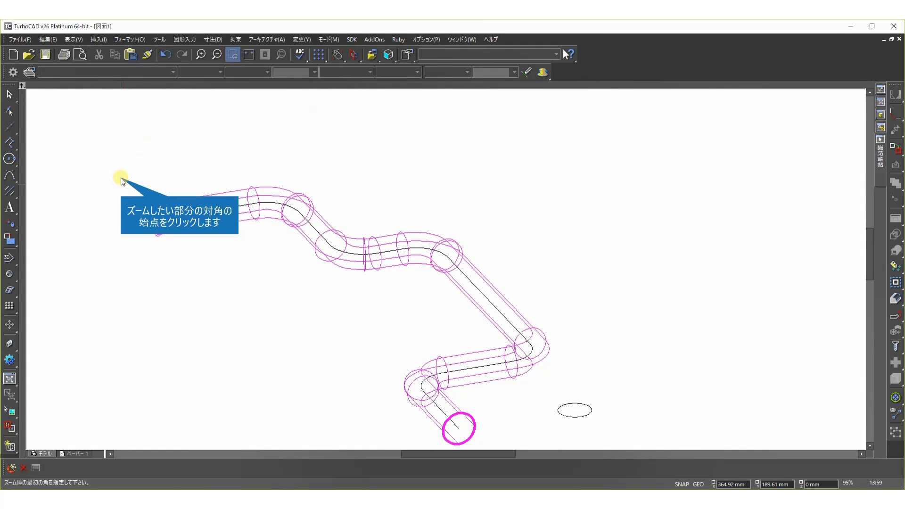
pyautogui.click(121, 178)
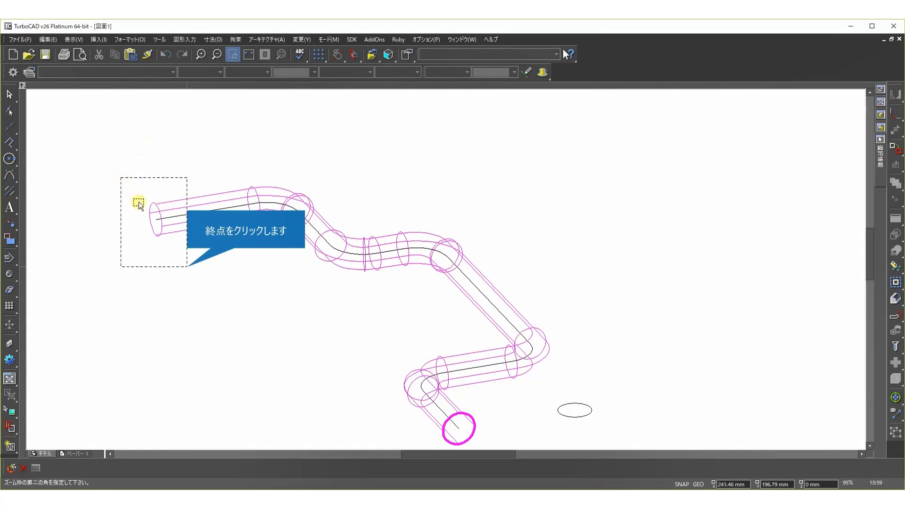
pyautogui.click(187, 268)
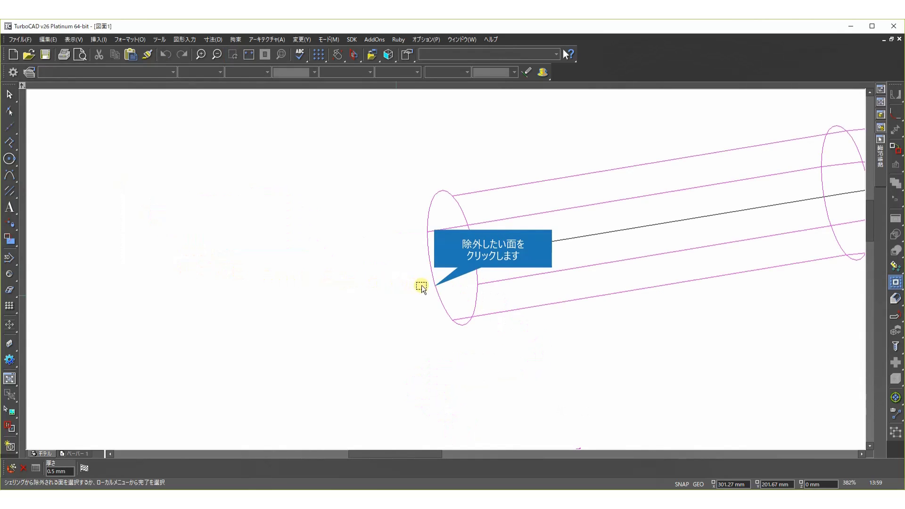
pyautogui.click(424, 287)
pyautogui.press('Tab')
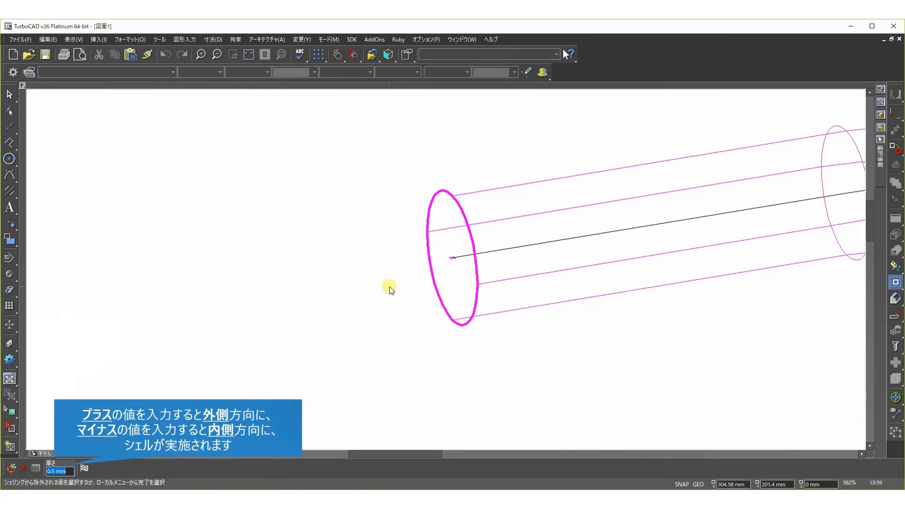
# Set the shell thickness to -2 and finish, hollowing the pipe.
pyautogui.write('-2')
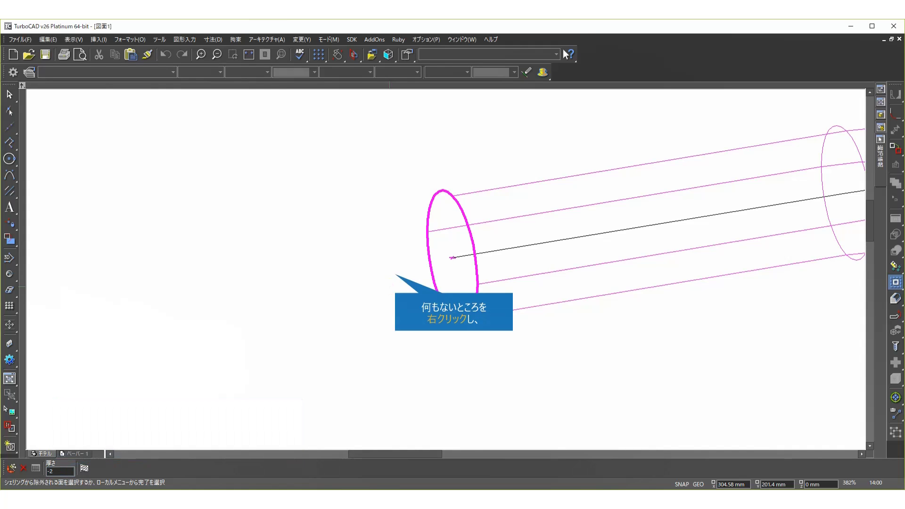
pyautogui.rightClick(396, 277)
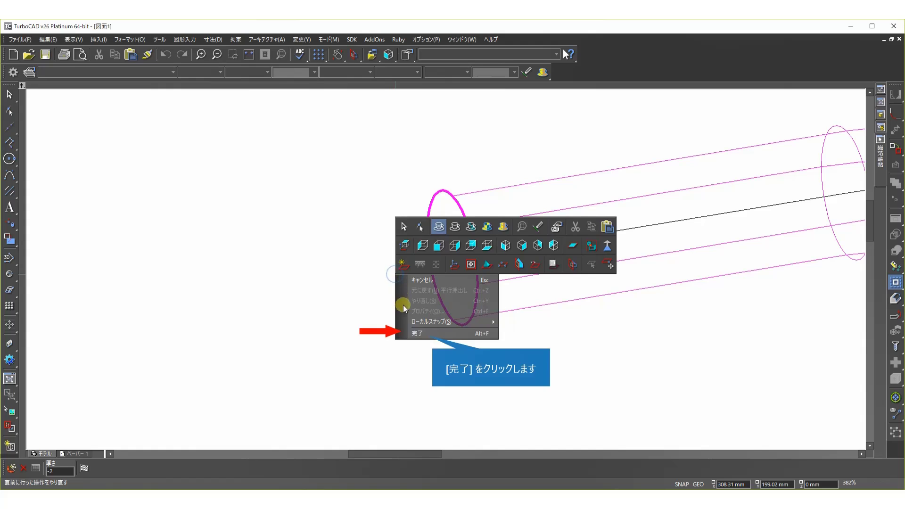
pyautogui.click(415, 334)
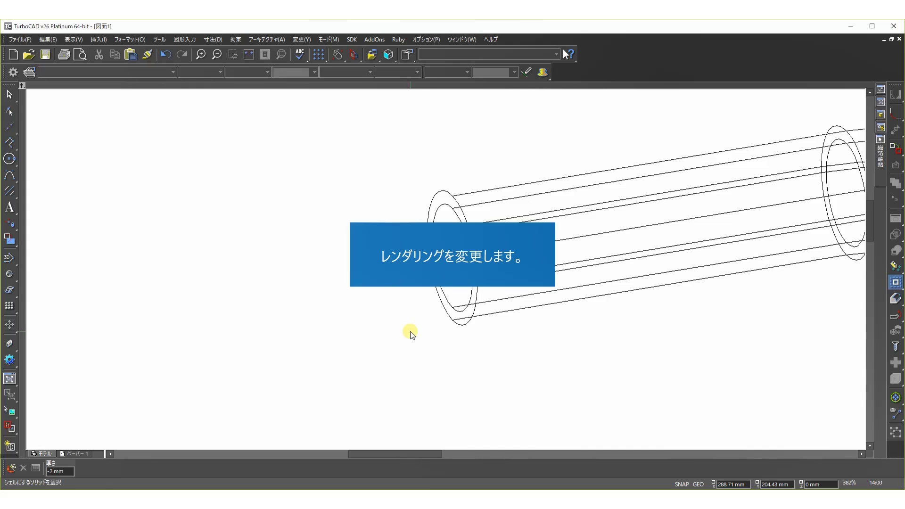
# Show the pipe in Draft Rendering without a default light source, zoomed to fit.
pyautogui.rightClick(381, 324)
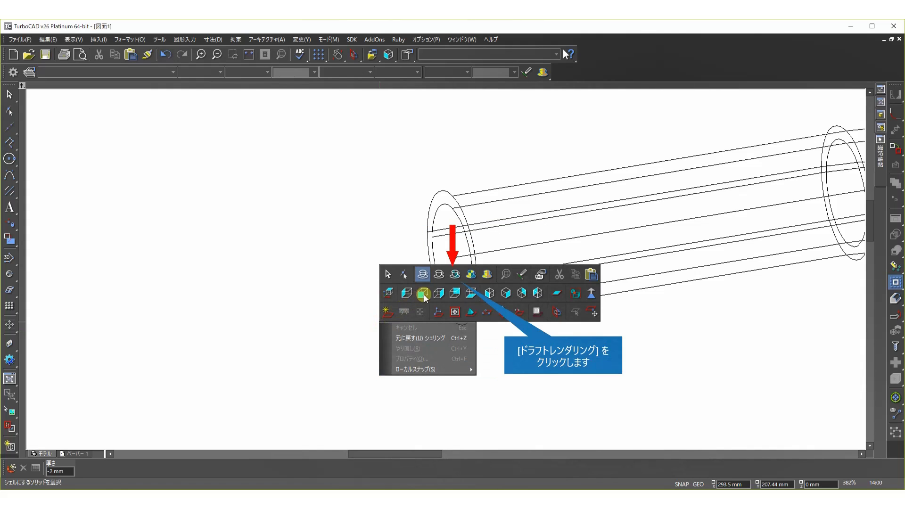
pyautogui.click(454, 275)
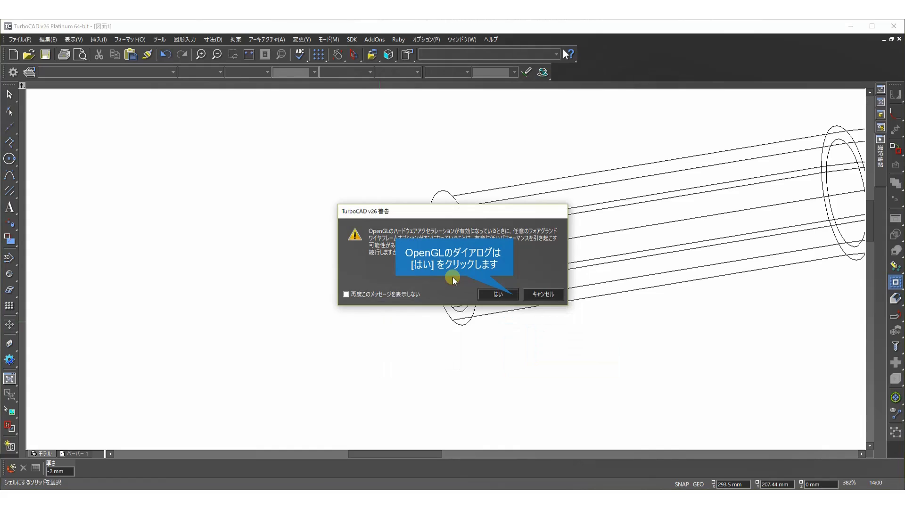
pyautogui.click(491, 295)
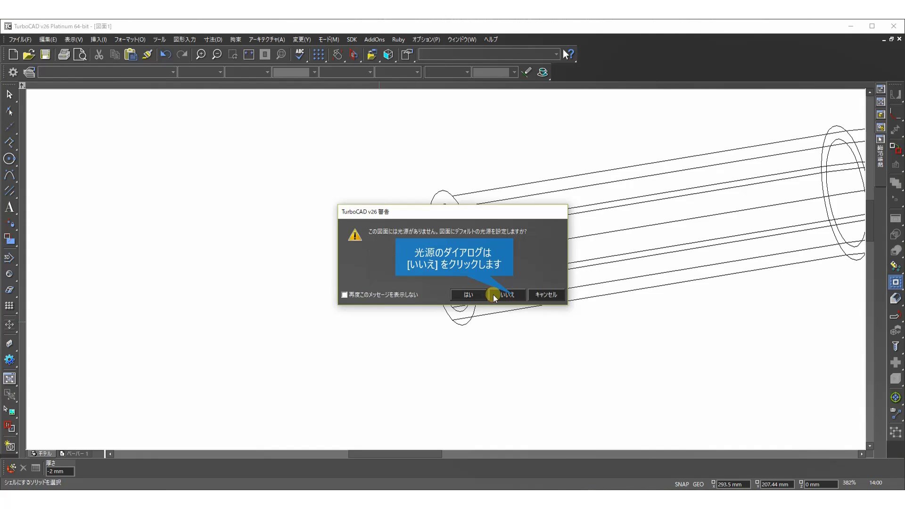
pyautogui.click(491, 295)
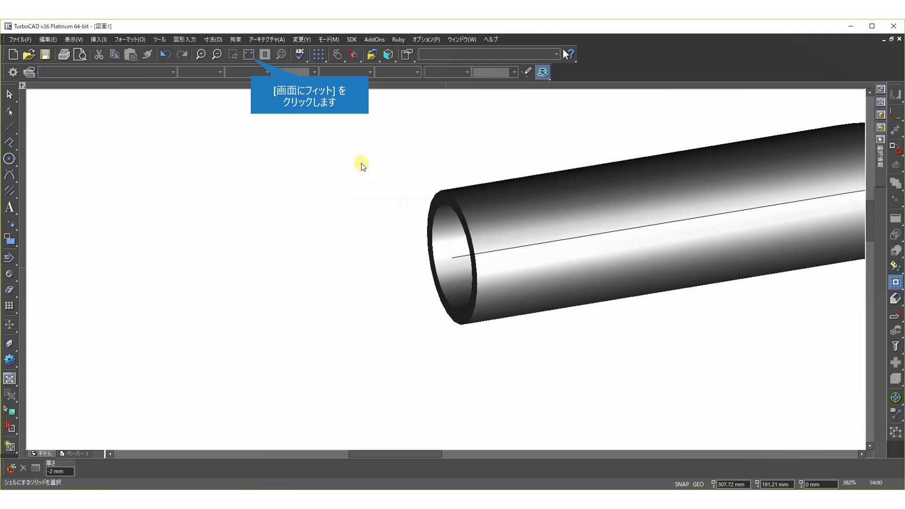
pyautogui.click(251, 58)
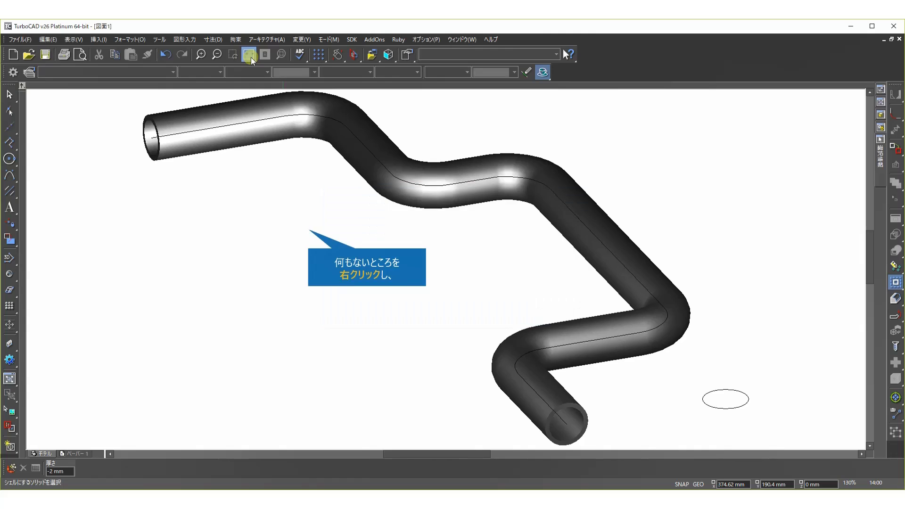
# Return to the world plane view, pan below the pipe, and bring up the spline options.
pyautogui.rightClick(302, 219)
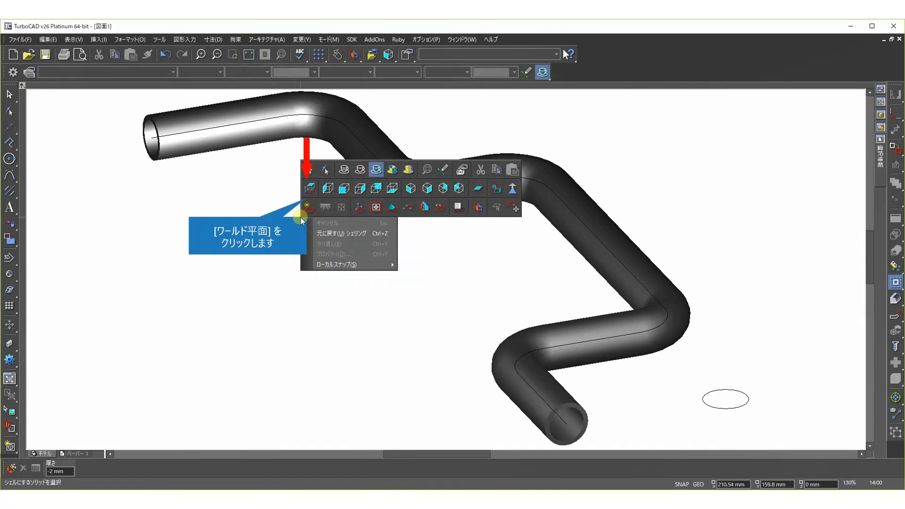
pyautogui.click(309, 190)
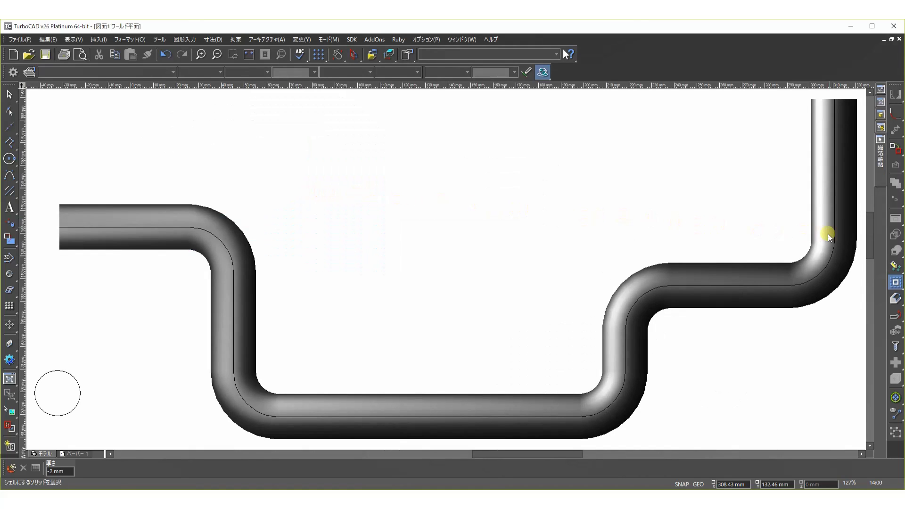
pyautogui.moveTo(870, 229); pyautogui.dragTo(872, 310)
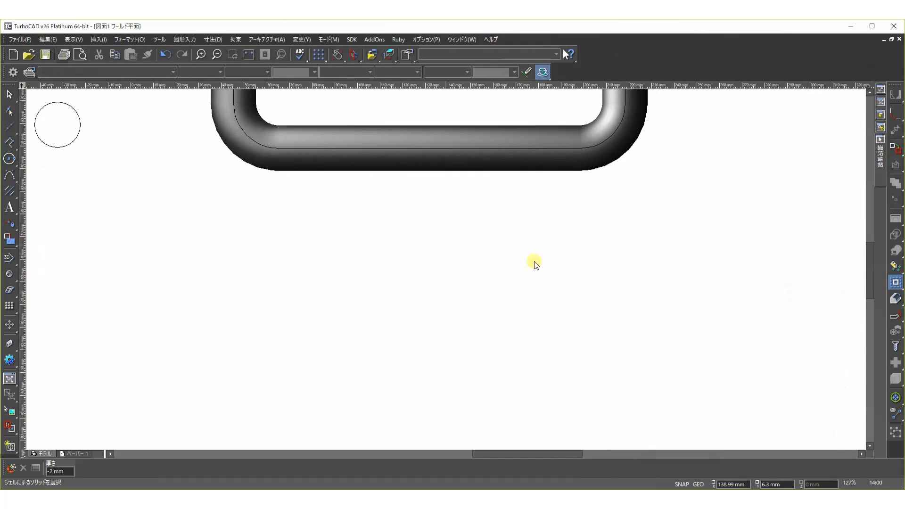
pyautogui.click(11, 176)
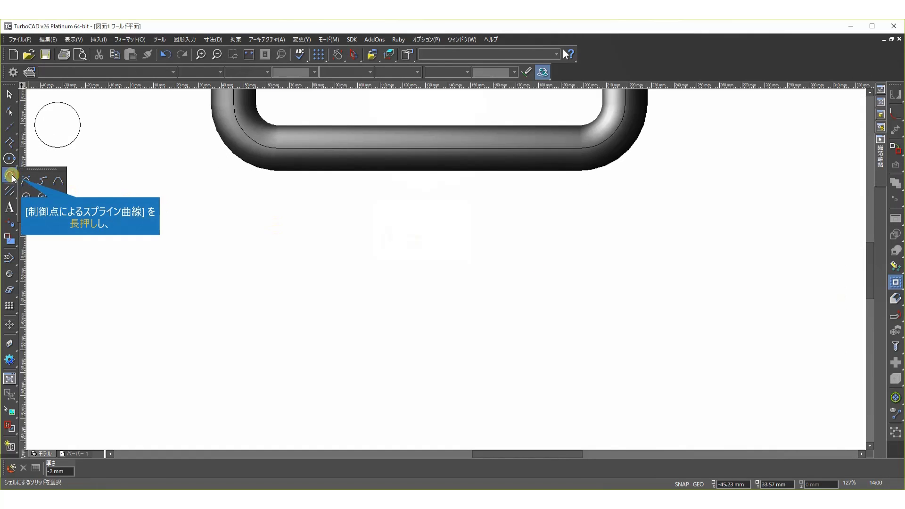
# Draw a wavy fit-point spline through four points below the round pipe.
pyautogui.click(42, 182)
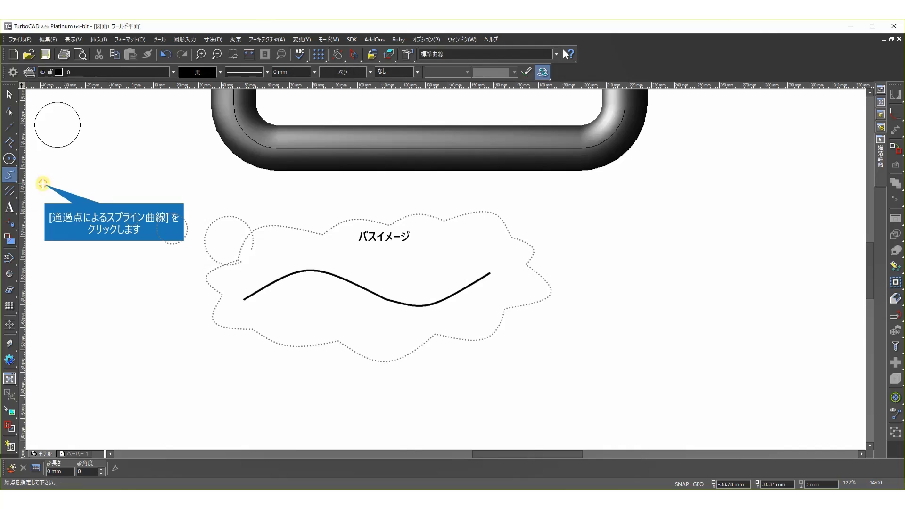
pyautogui.click(129, 360)
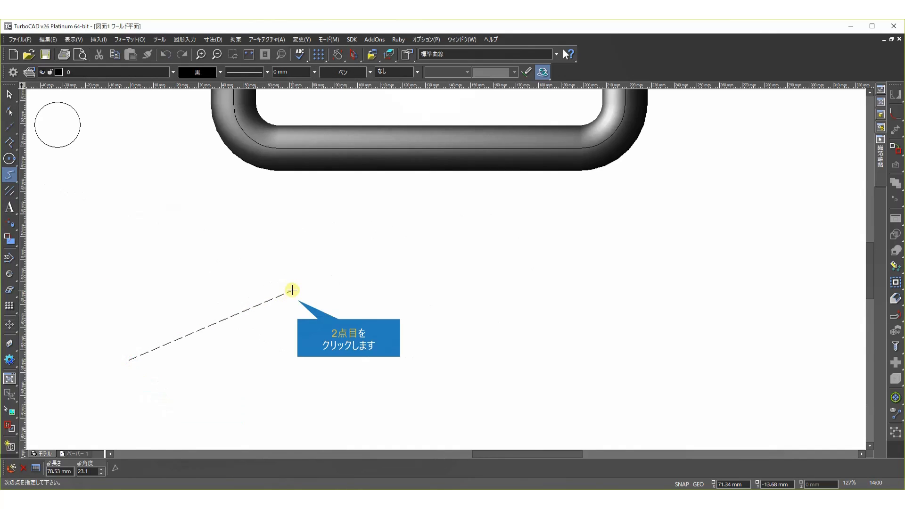
pyautogui.click(293, 290)
pyautogui.click(517, 372)
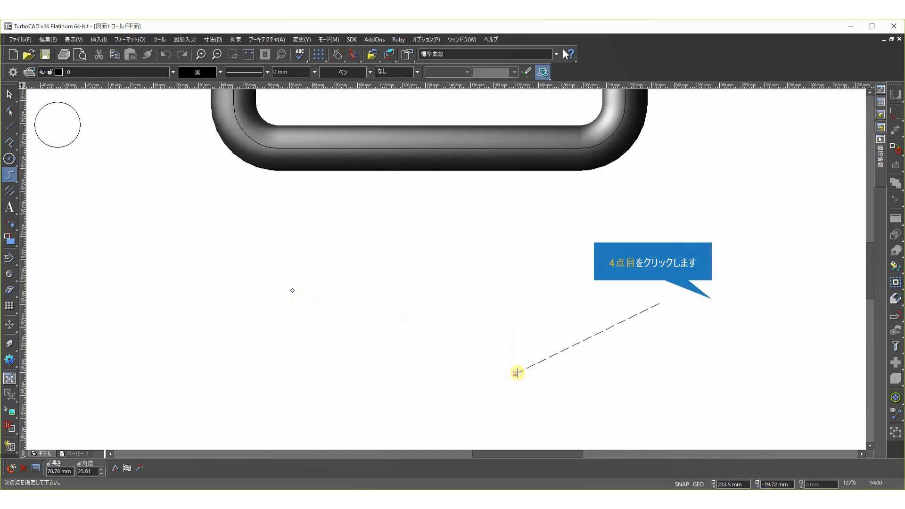
pyautogui.click(711, 299)
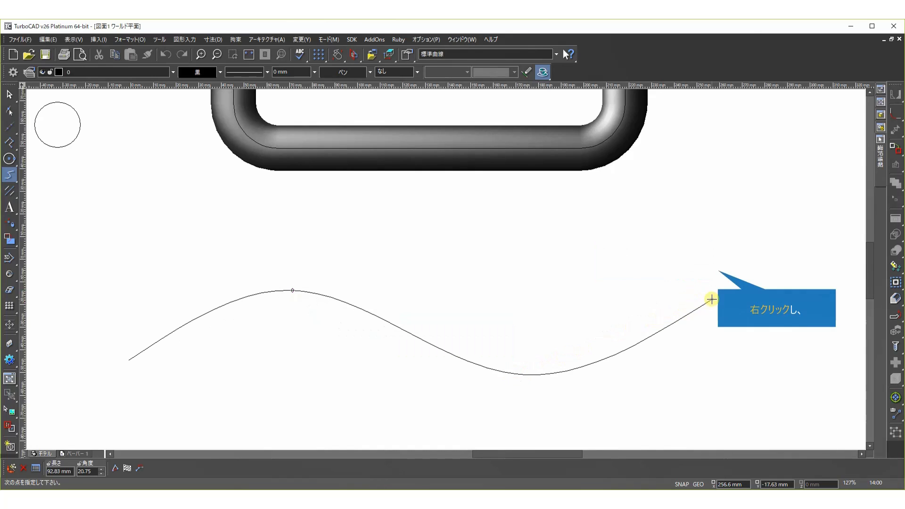
pyautogui.rightClick(717, 269)
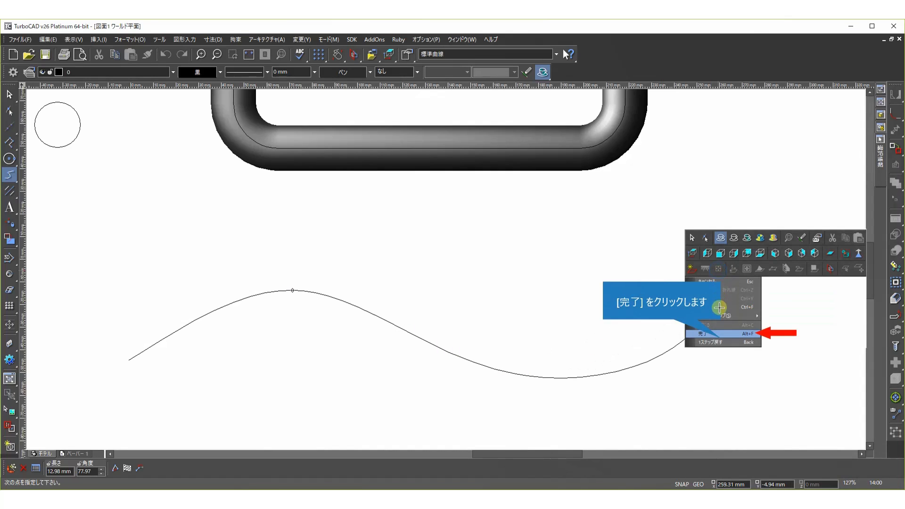
pyautogui.click(720, 334)
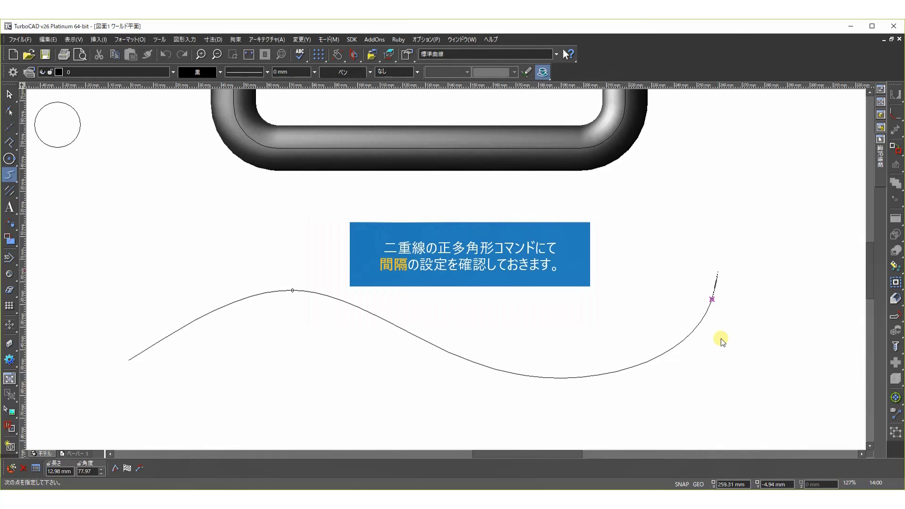
pyautogui.press('Return')
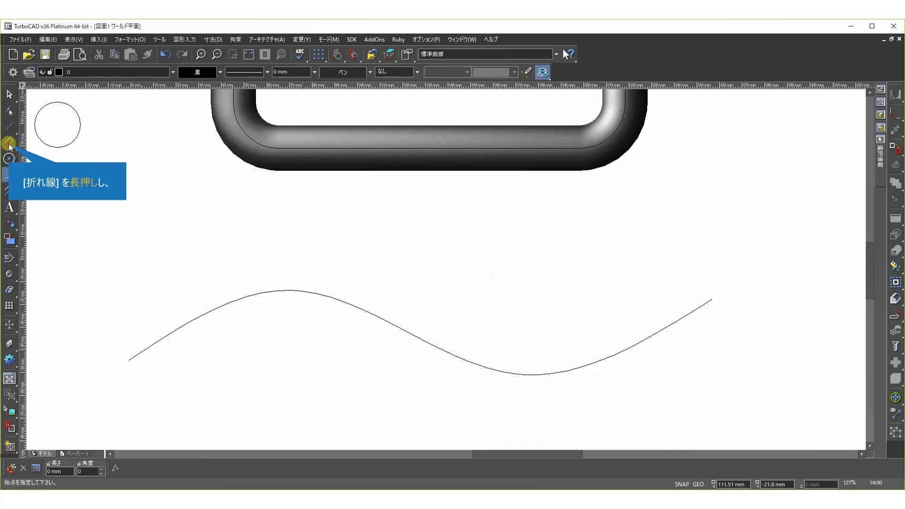
pyautogui.moveTo(9, 147); pyautogui.dragTo(29, 296)
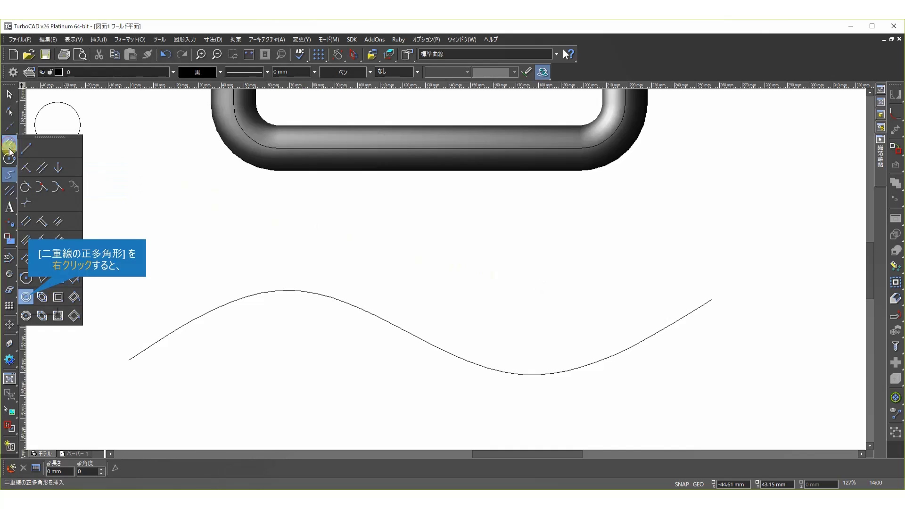
pyautogui.rightClick(28, 296)
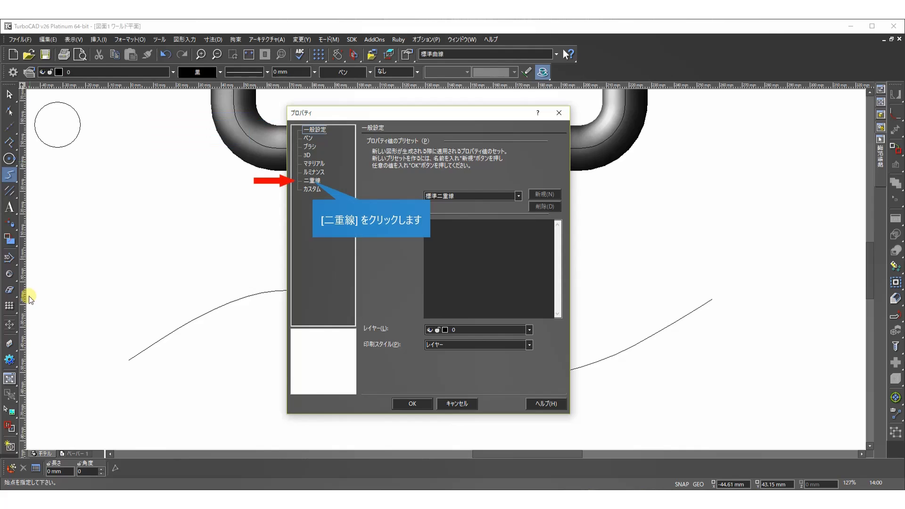
pyautogui.click(312, 181)
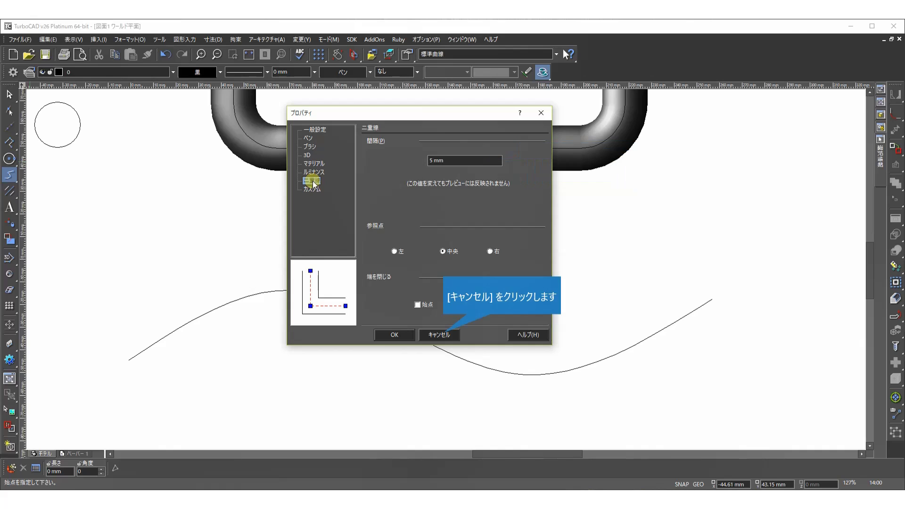
pyautogui.click(443, 336)
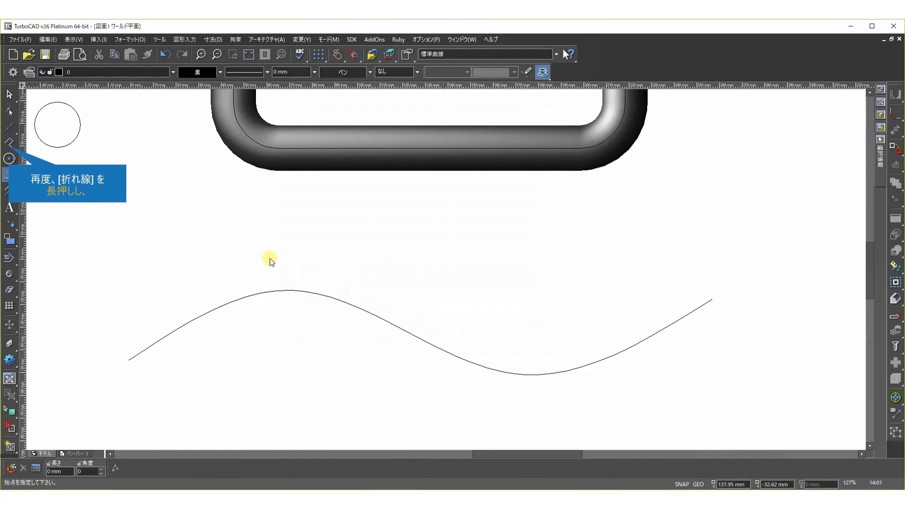
# Draw a 6-sided double-line hexagon, angle 0°, radius 10 mm, centred above the spline's left end.
pyautogui.click(9, 142)
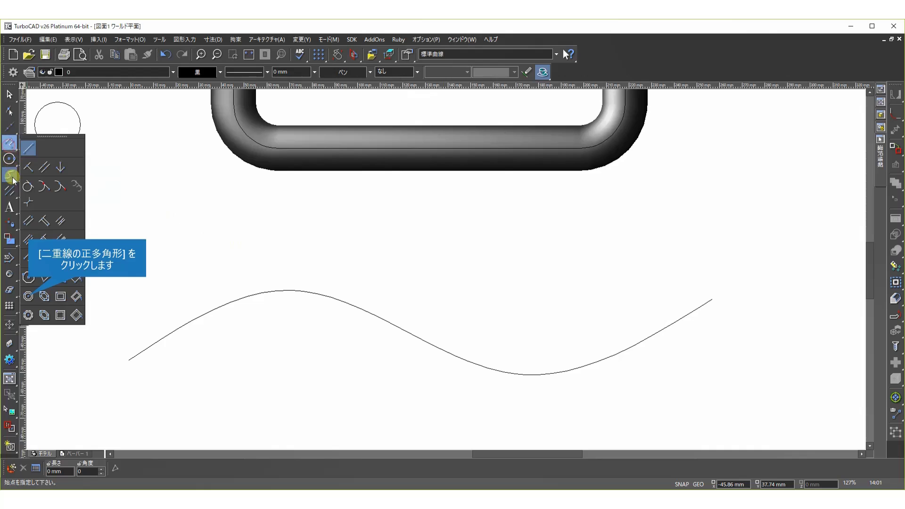
pyautogui.click(29, 297)
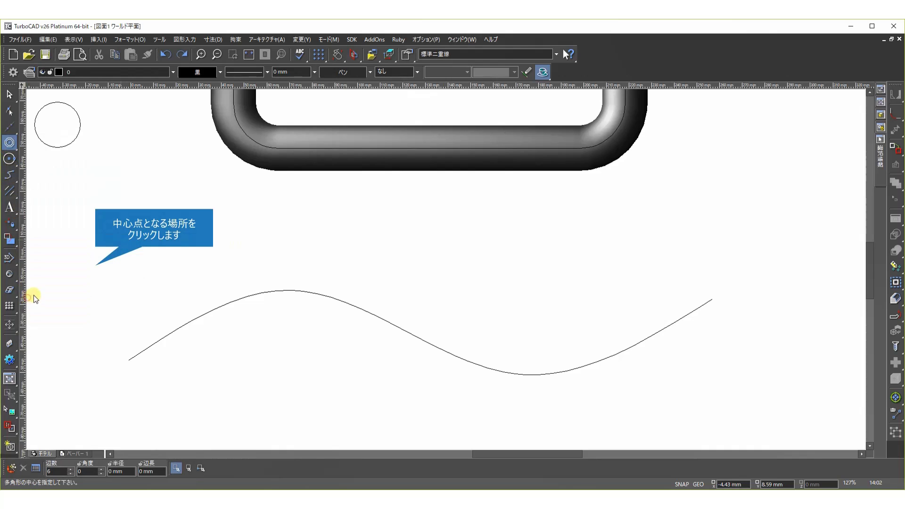
pyautogui.click(117, 241)
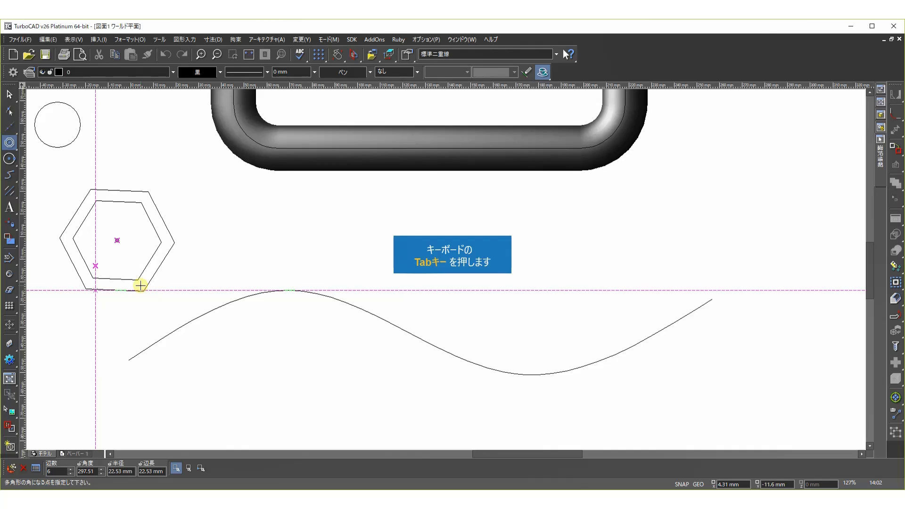
pyautogui.press('Tab')
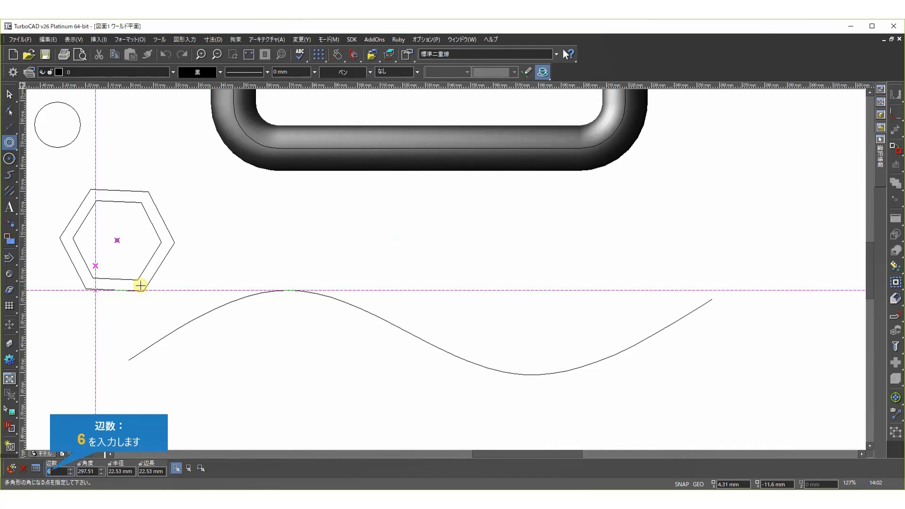
pyautogui.press('Tab')
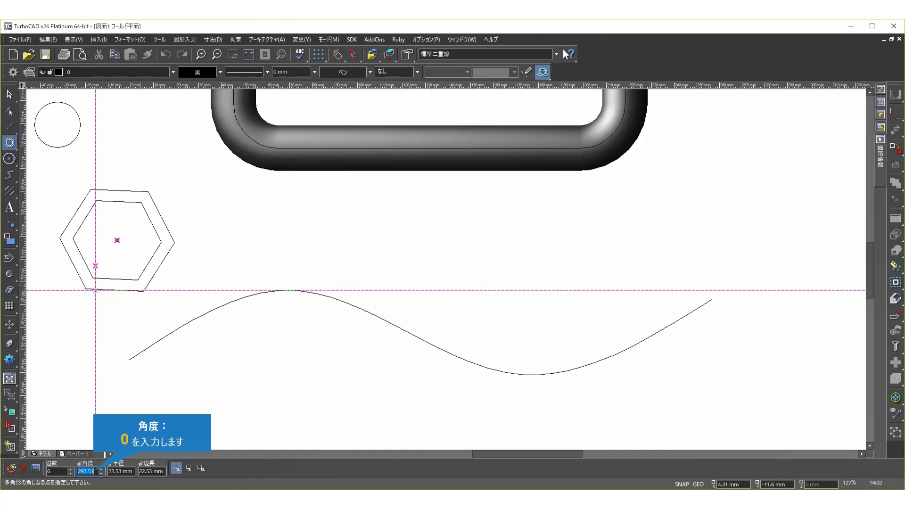
pyautogui.write('0')
pyautogui.press('Tab')
pyautogui.write('1')
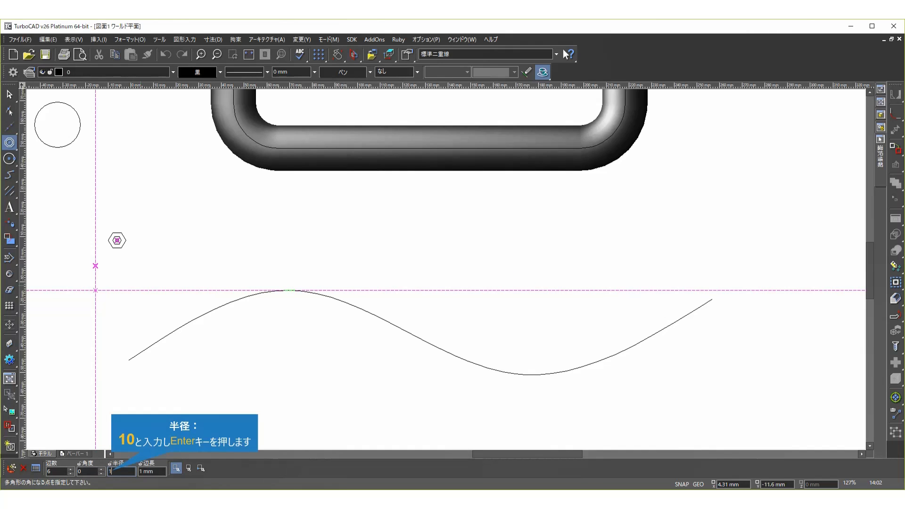
pyautogui.write('0')
pyautogui.press('Return')
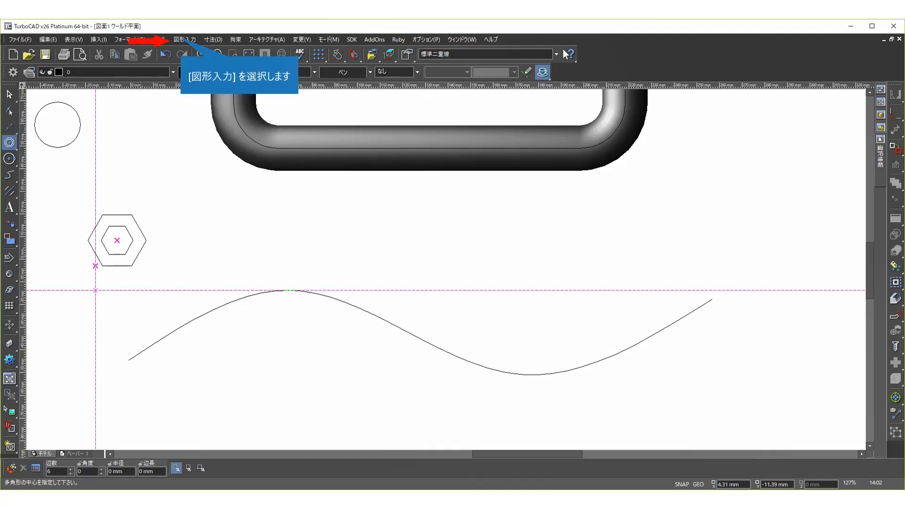
# Rail-sweep the double hexagon profile along the wavy spline path.
pyautogui.click(190, 41)
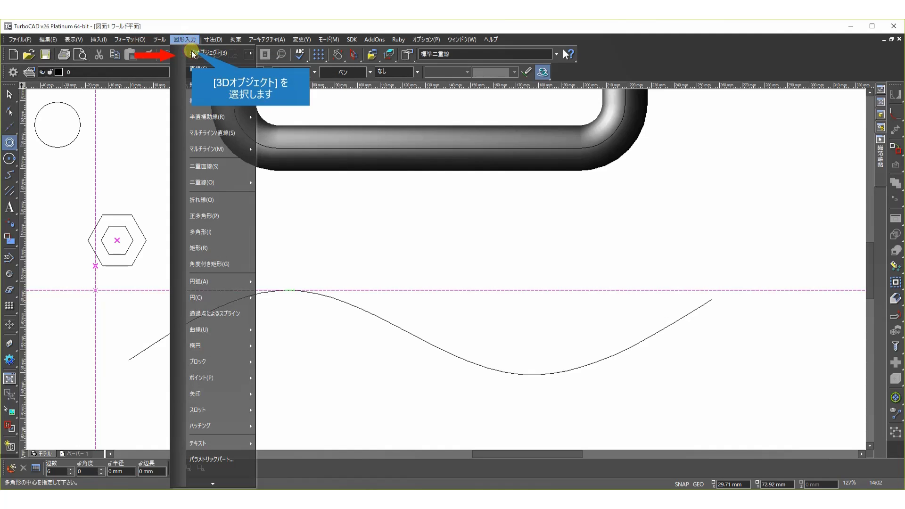
pyautogui.click(193, 54)
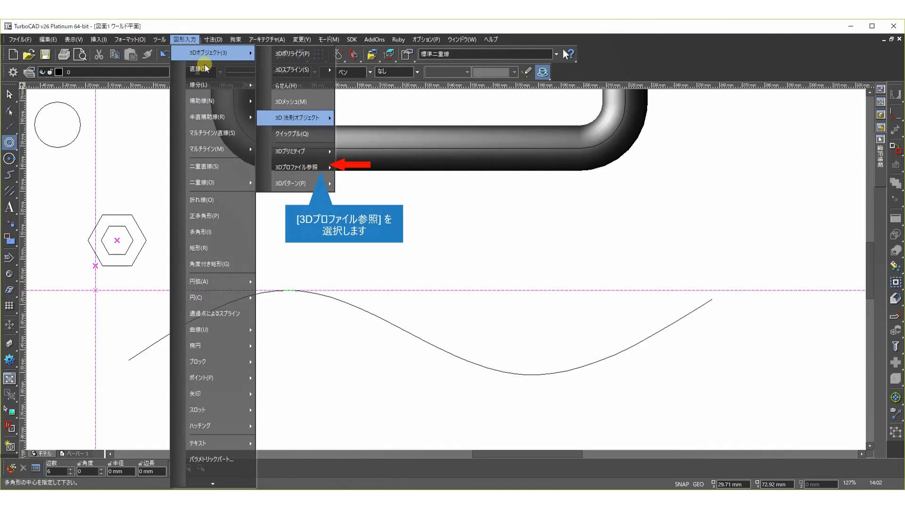
pyautogui.click(305, 167)
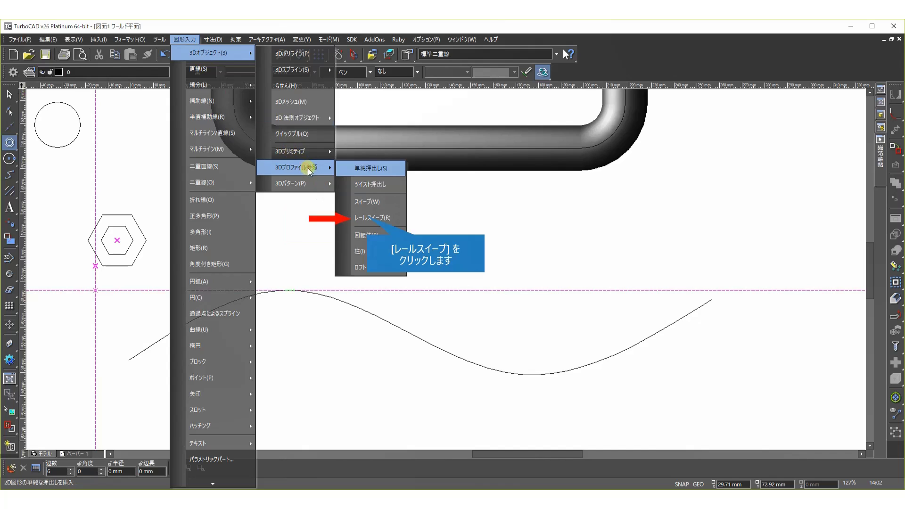
pyautogui.click(378, 220)
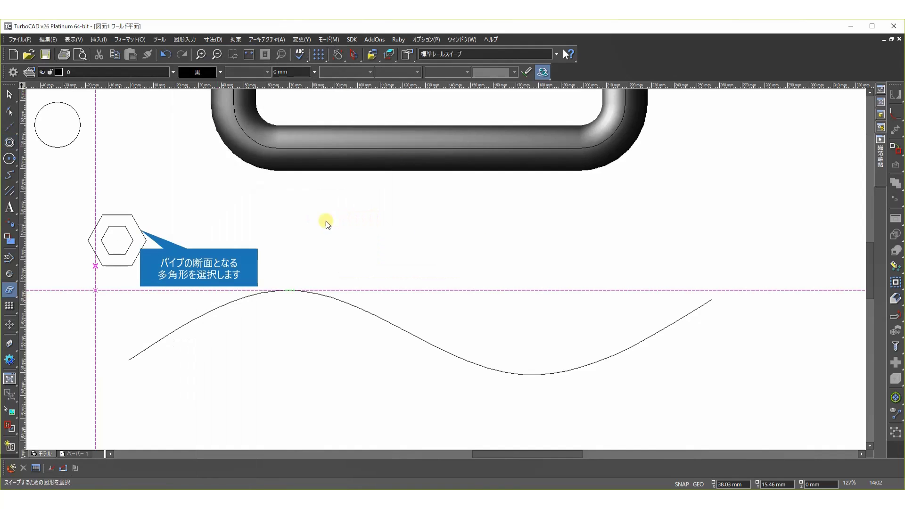
pyautogui.click(143, 233)
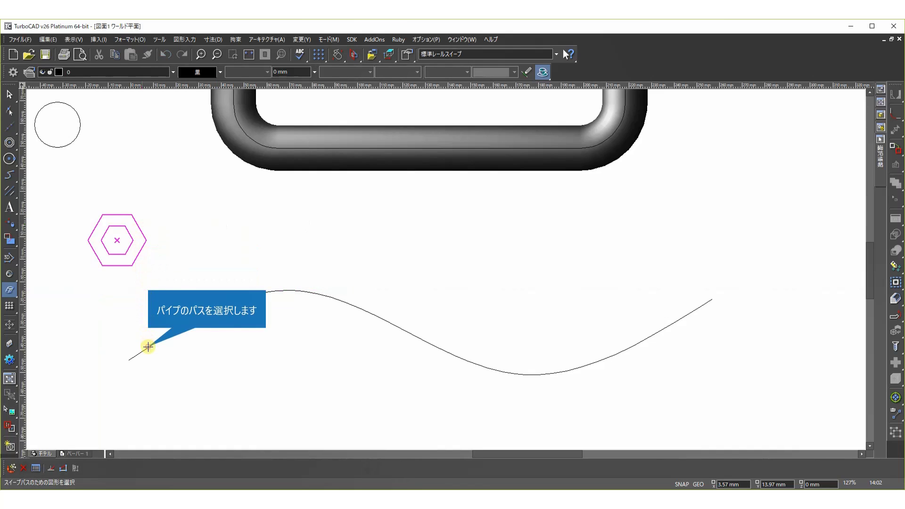
pyautogui.click(147, 347)
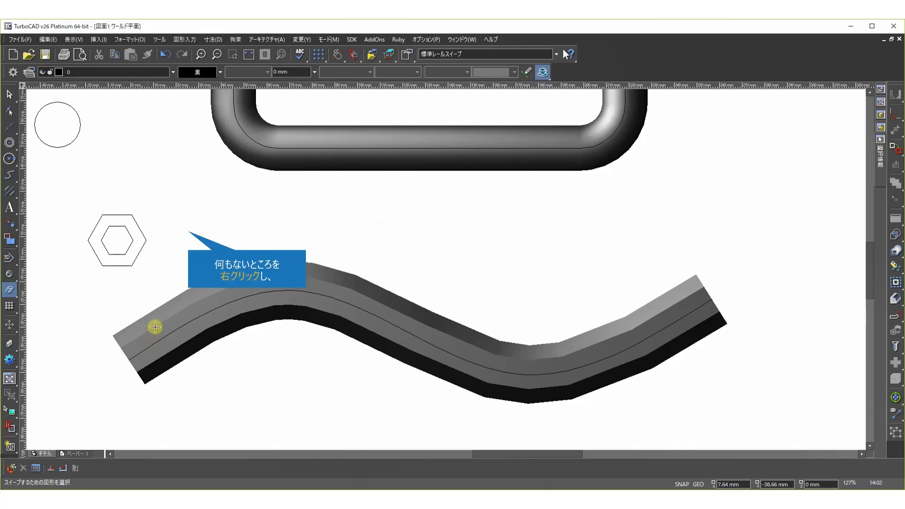
# Switch to the SW isometric view to show both pipes together.
pyautogui.rightClick(184, 243)
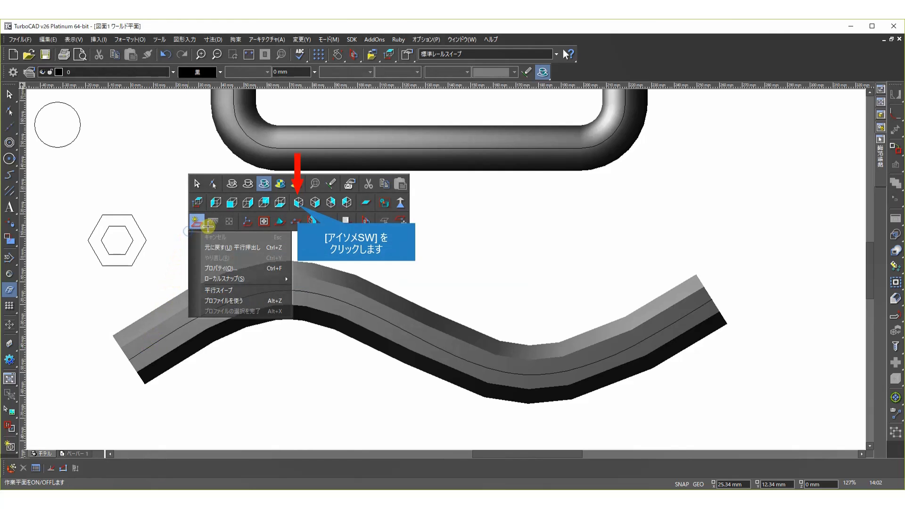
pyautogui.click(299, 203)
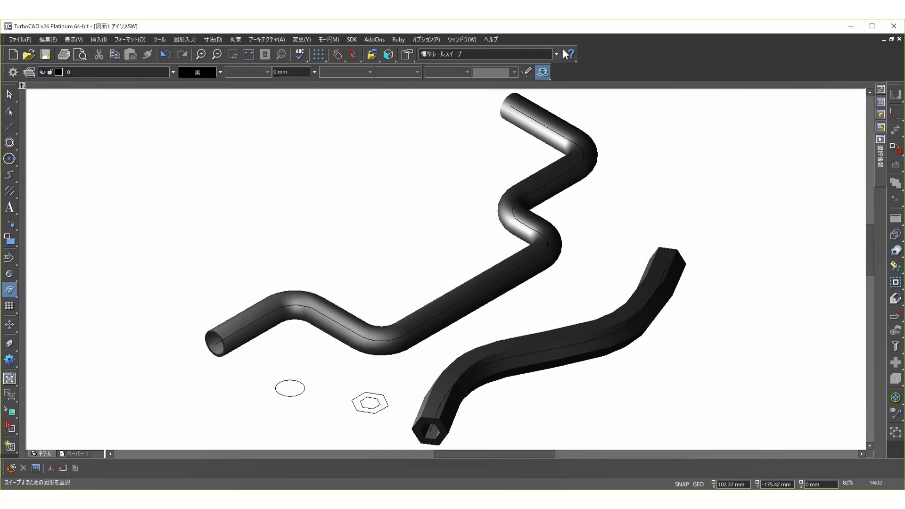